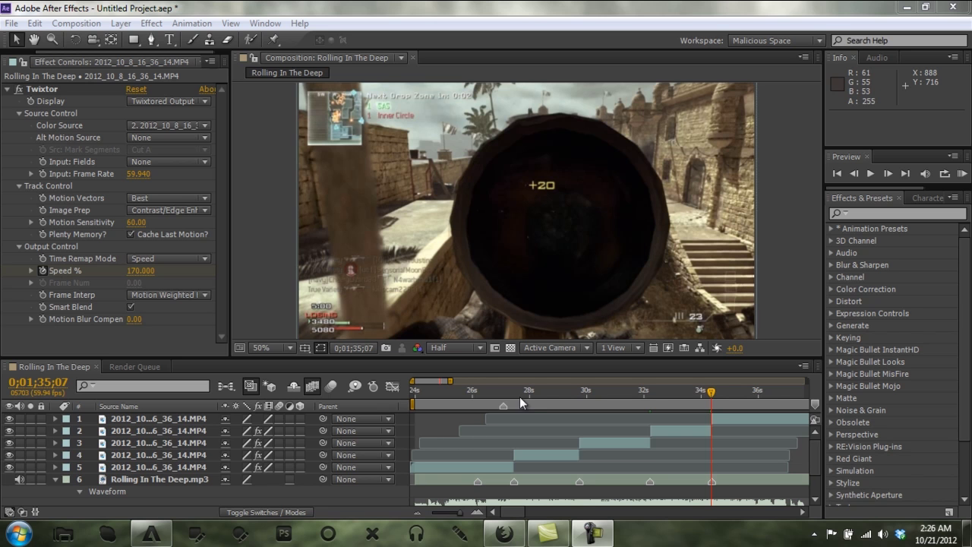
- Move to 0;01;26;07, where Twixtor Speed returns to 100%, and start a RAM preview
{"action": "left_click", "coordinate": [460, 392]}
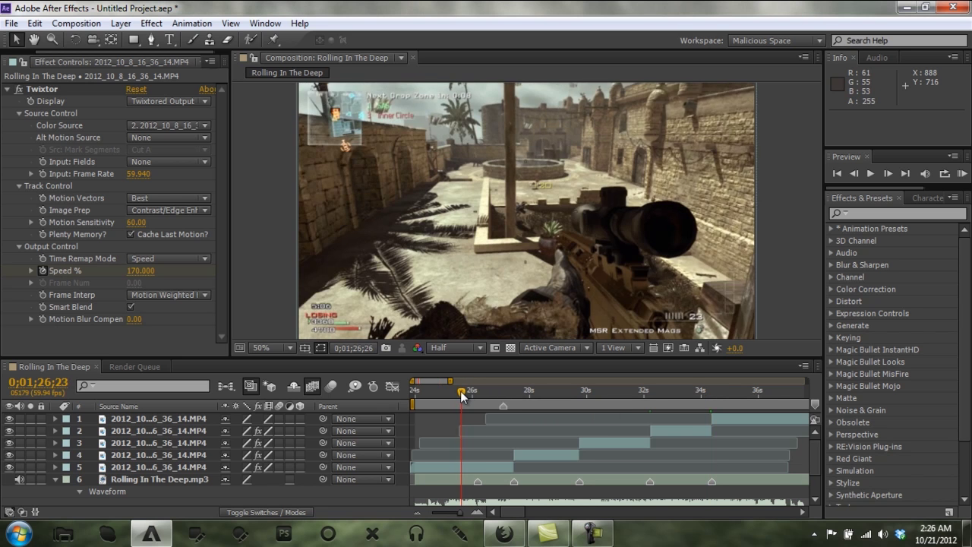
{"action": "left_click_drag", "start_coordinate": [460, 392], "coordinate": [453, 392]}
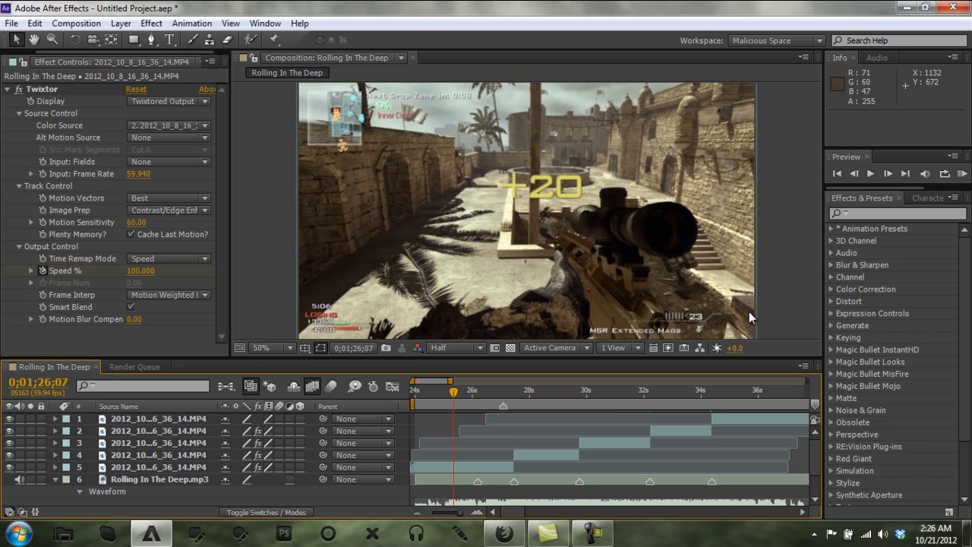
{"action": "left_click", "coordinate": [962, 173]}
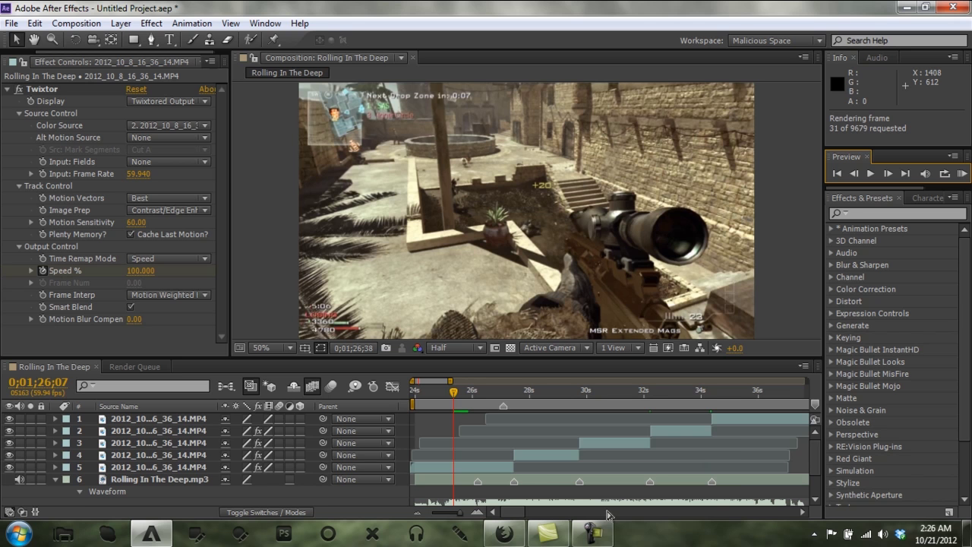
{"action": "left_click", "coordinate": [592, 534]}
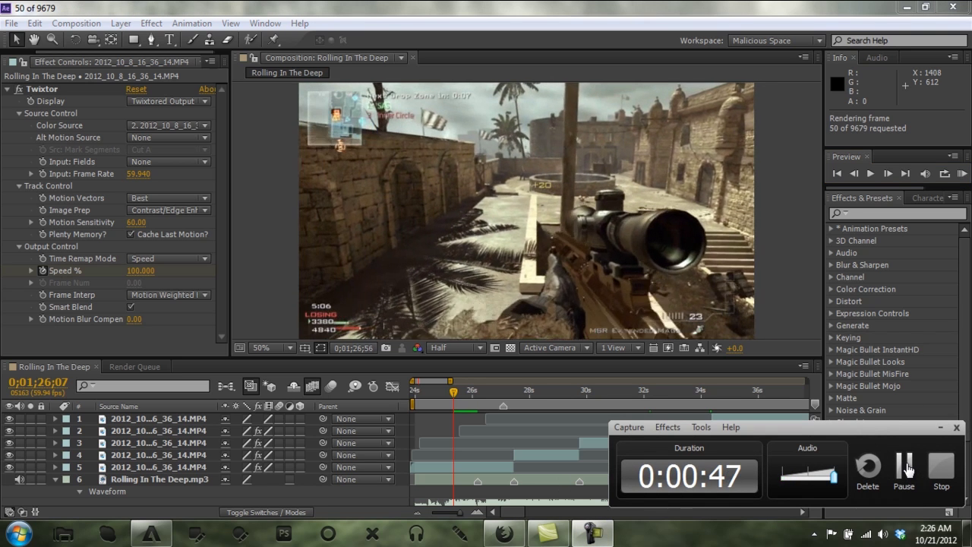
- Play and stop a RAM preview, scrub past the kill, then start a new composition
{"action": "left_click", "coordinate": [904, 469]}
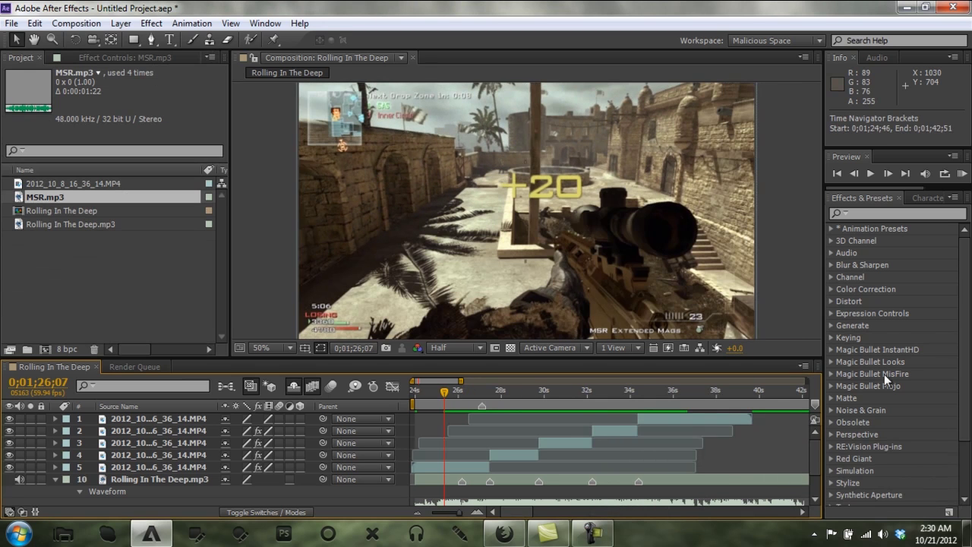
{"action": "left_click", "coordinate": [962, 173]}
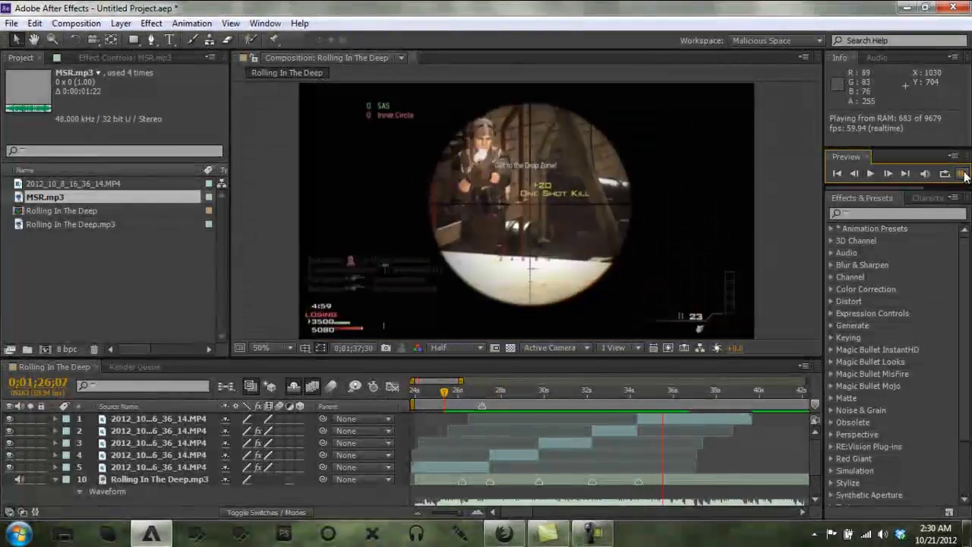
{"action": "left_click", "coordinate": [962, 174]}
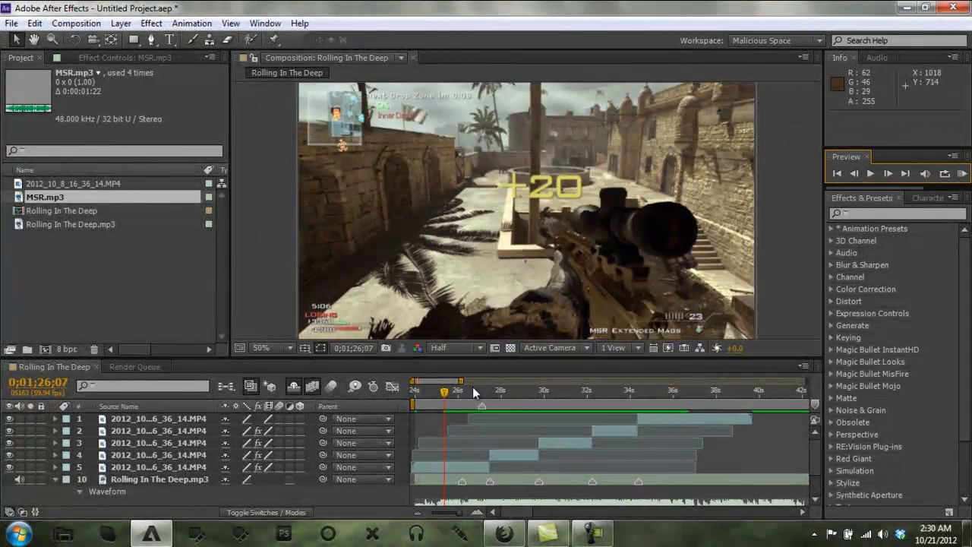
{"action": "left_click_drag", "start_coordinate": [444, 395], "coordinate": [679, 417]}
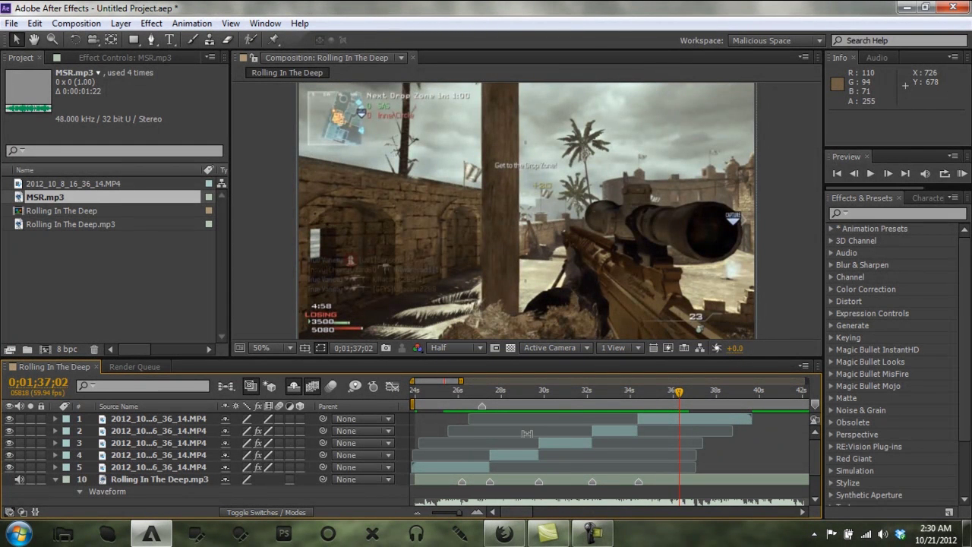
{"action": "left_click", "coordinate": [45, 348]}
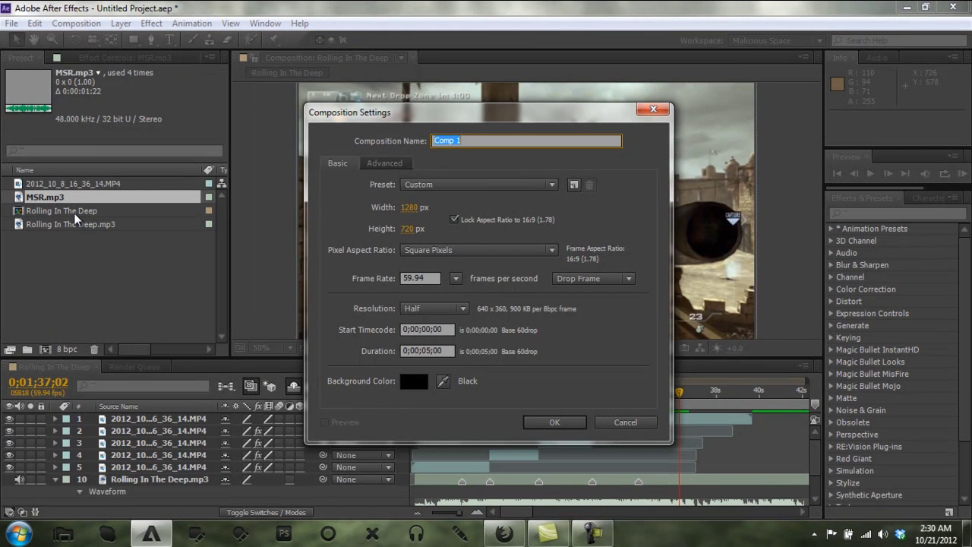
- Give Comp 1 a 0;03;00;00 duration and add Rolling In The Deep.mp3 as its layer
{"action": "left_click", "coordinate": [439, 350]}
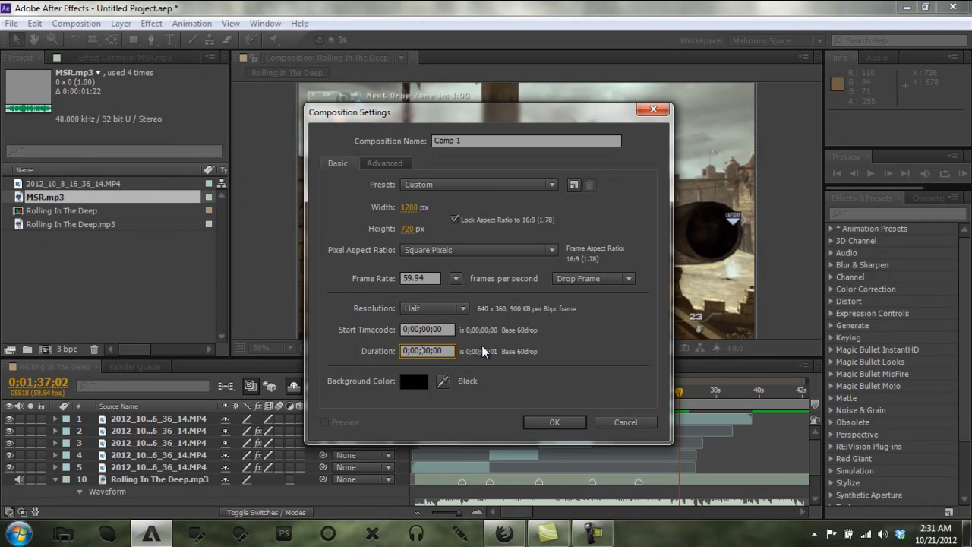
{"action": "type", "text": "30000"}
{"action": "key", "text": "Return"}
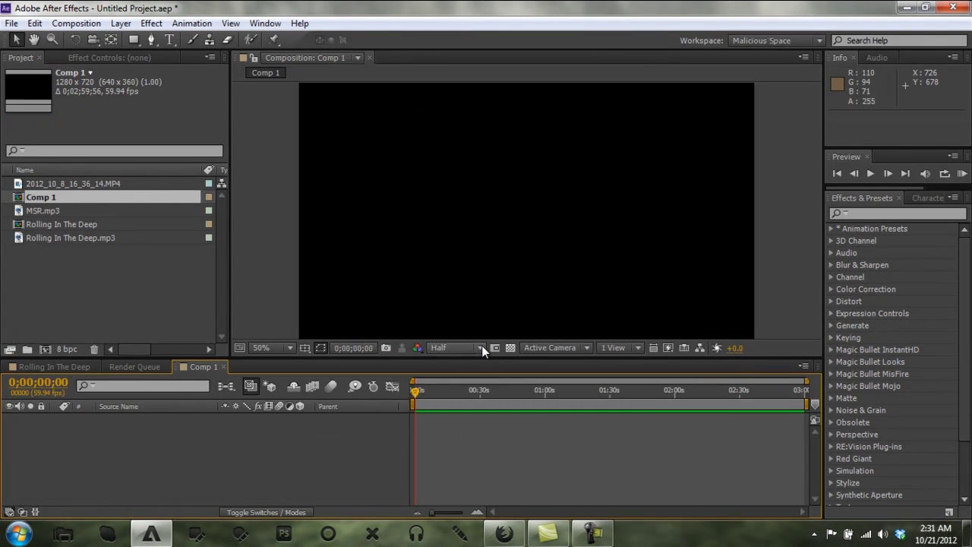
{"action": "left_click_drag", "start_coordinate": [60, 238], "coordinate": [253, 459]}
{"action": "left_click", "coordinate": [180, 423]}
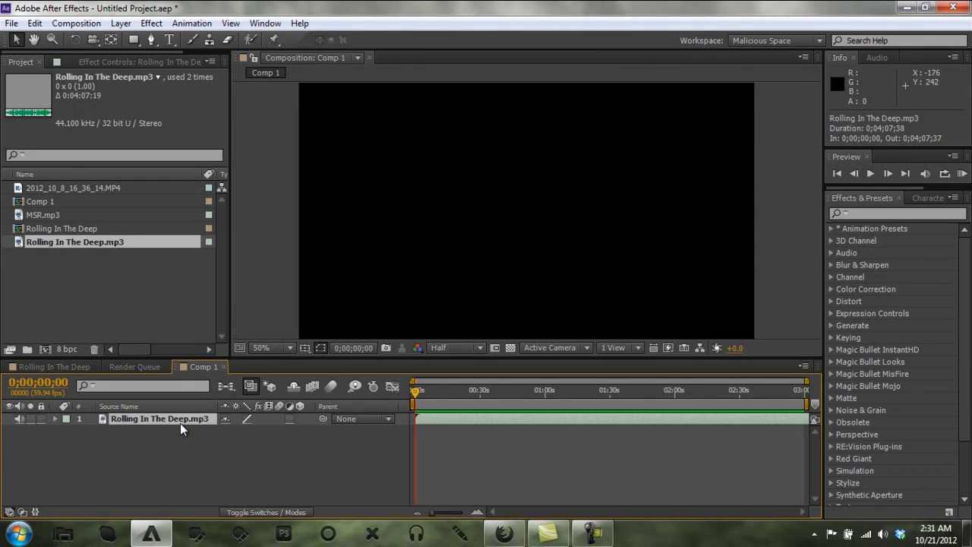
- Show the song waveform, zoom in, and add two beat markers playing from about 40 seconds
{"action": "key", "text": "l"}
{"action": "key", "text": "l"}
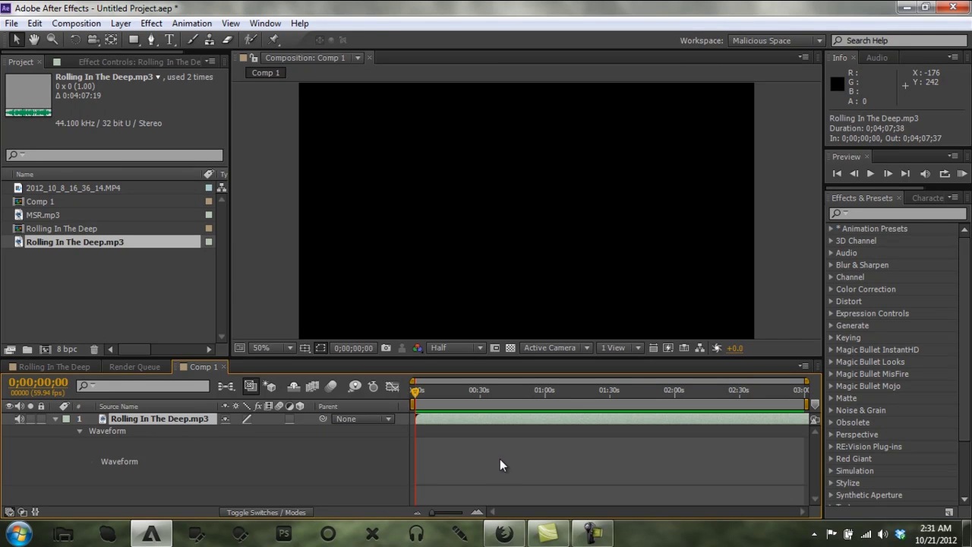
{"action": "left_click", "coordinate": [477, 512]}
{"action": "left_click_drag", "start_coordinate": [507, 513], "coordinate": [558, 516]}
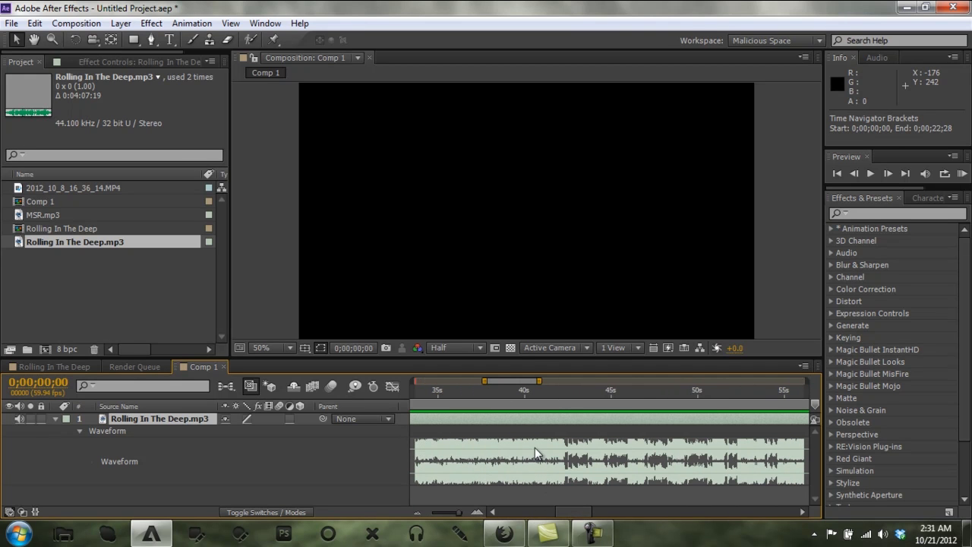
{"action": "left_click", "coordinate": [567, 389]}
{"action": "key", "text": "KP_Decimal"}
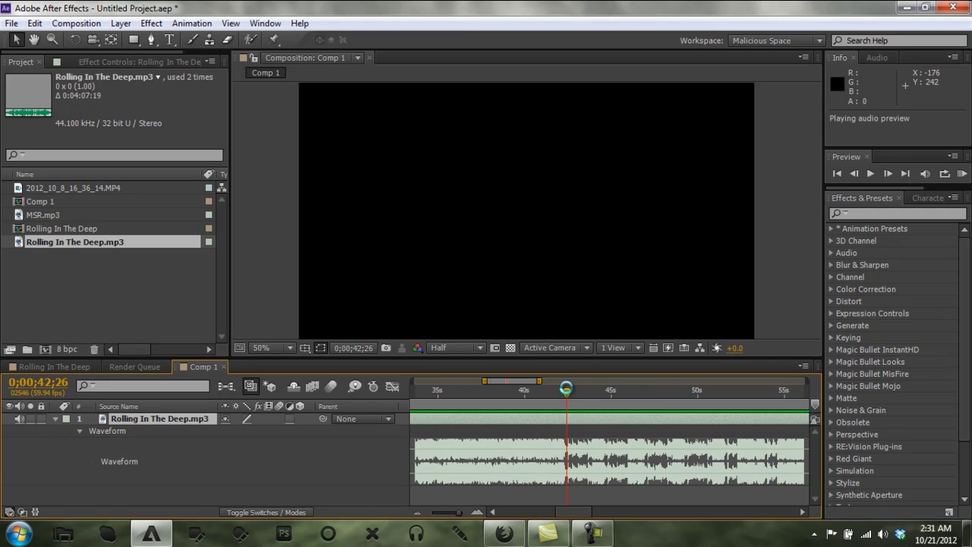
{"action": "left_click", "coordinate": [559, 391]}
{"action": "left_click_drag", "start_coordinate": [558, 392], "coordinate": [526, 384]}
{"action": "key", "text": "KP_Decimal"}
{"action": "key", "text": "KP_Multiply"}
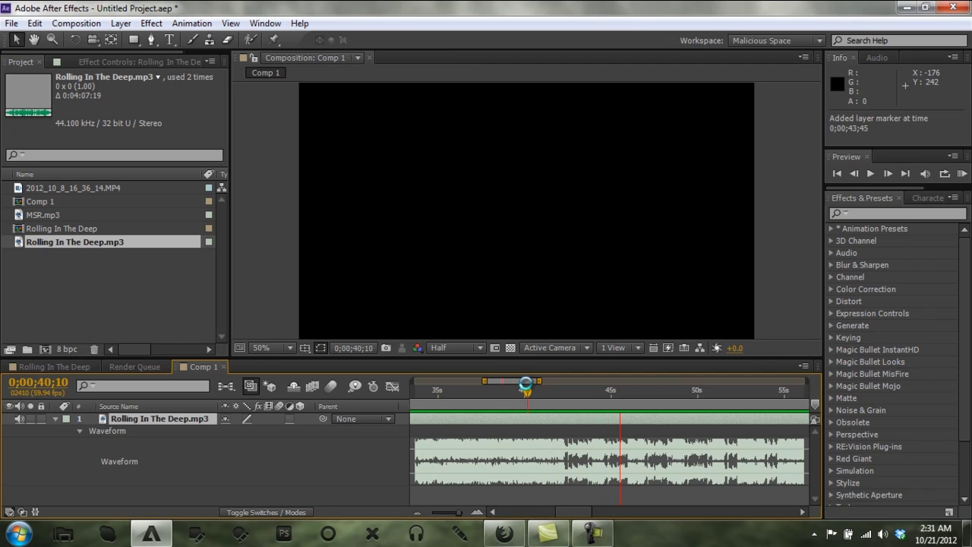
{"action": "key", "text": "KP_Multiply"}
{"action": "key", "text": "KP_Multiply"}
{"action": "left_click", "coordinate": [527, 387]}
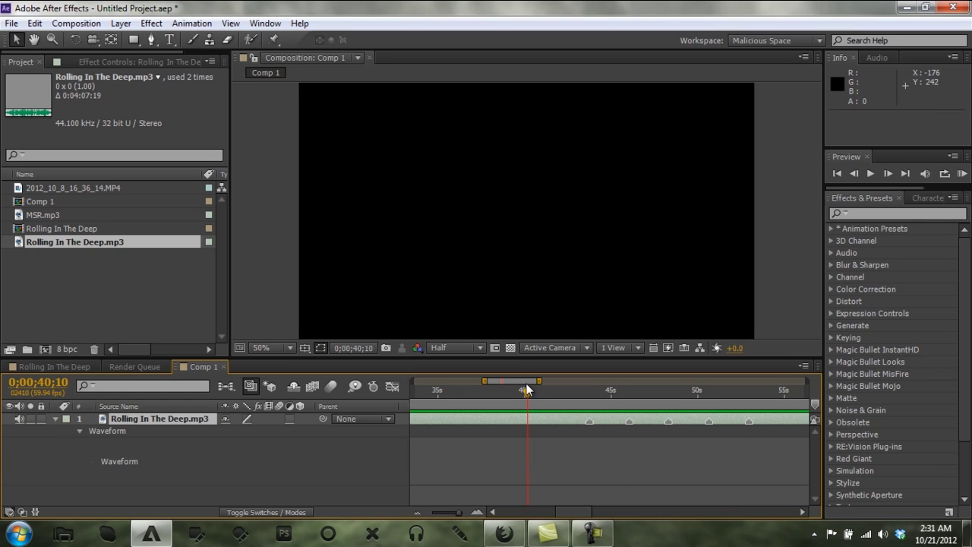
- Zoom out, replay the song from about 39 seconds, and add a beat marker at 0;00;41;59
{"action": "left_click", "coordinate": [420, 514]}
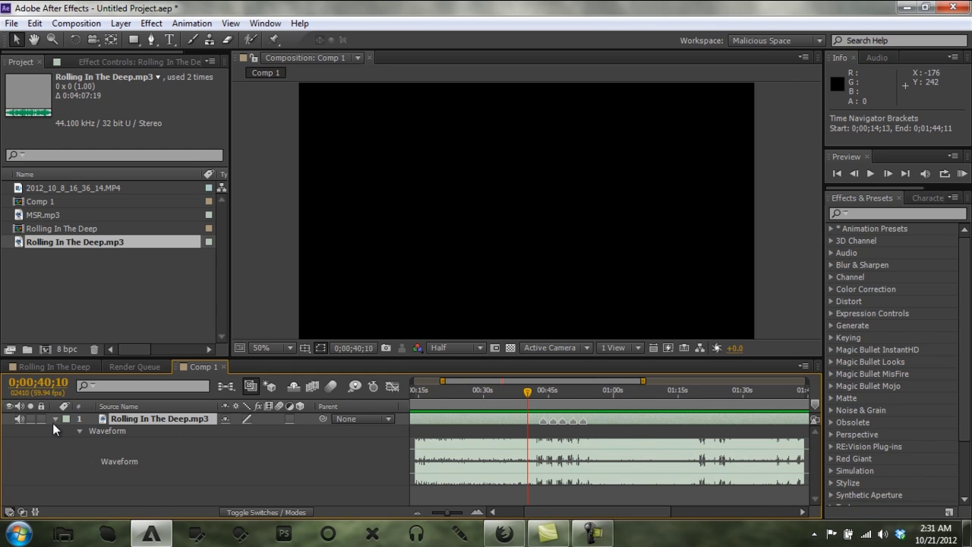
{"action": "left_click", "coordinate": [54, 419]}
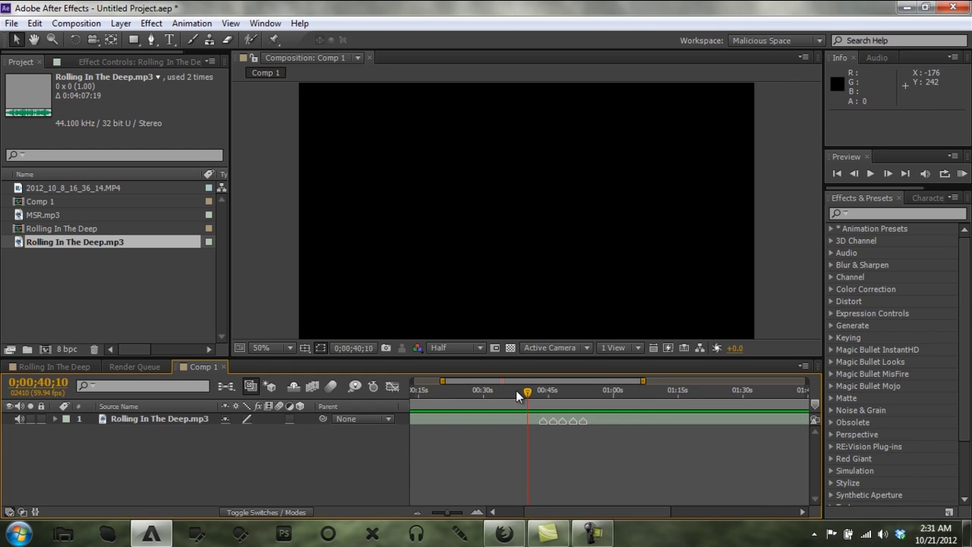
{"action": "left_click", "coordinate": [176, 419]}
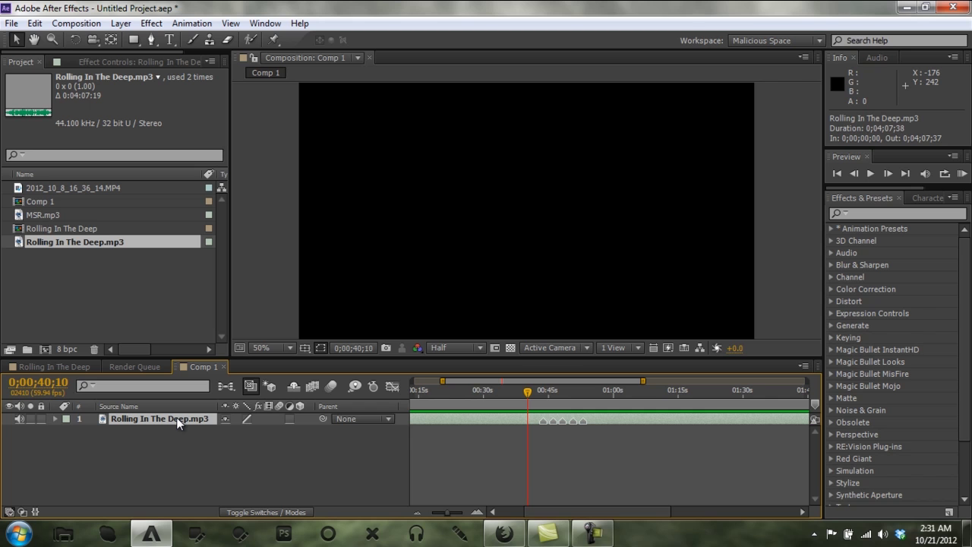
{"action": "key", "text": "l"}
{"action": "key", "text": "l"}
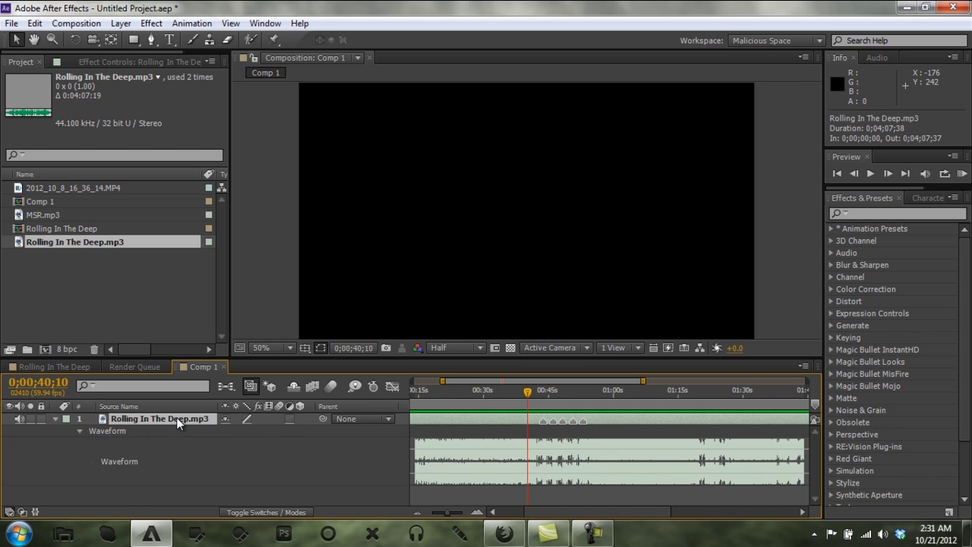
{"action": "left_click", "coordinate": [522, 390]}
{"action": "key", "text": "KP_Decimal"}
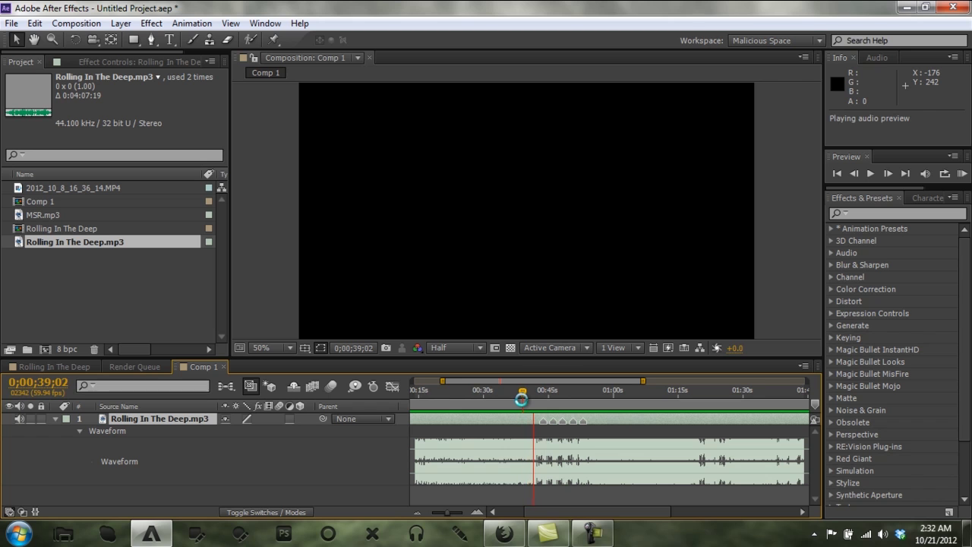
{"action": "key", "text": "KP_Multiply"}
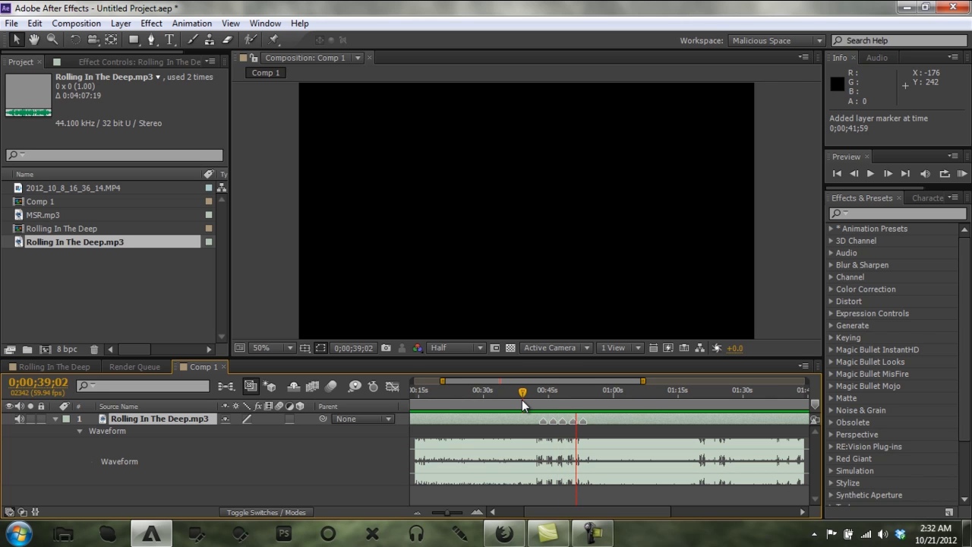
- Stop playback near 39 seconds and trim Comp 1 to the work area
{"action": "left_click_drag", "start_coordinate": [523, 404], "coordinate": [522, 394]}
{"action": "right_click", "coordinate": [528, 402]}
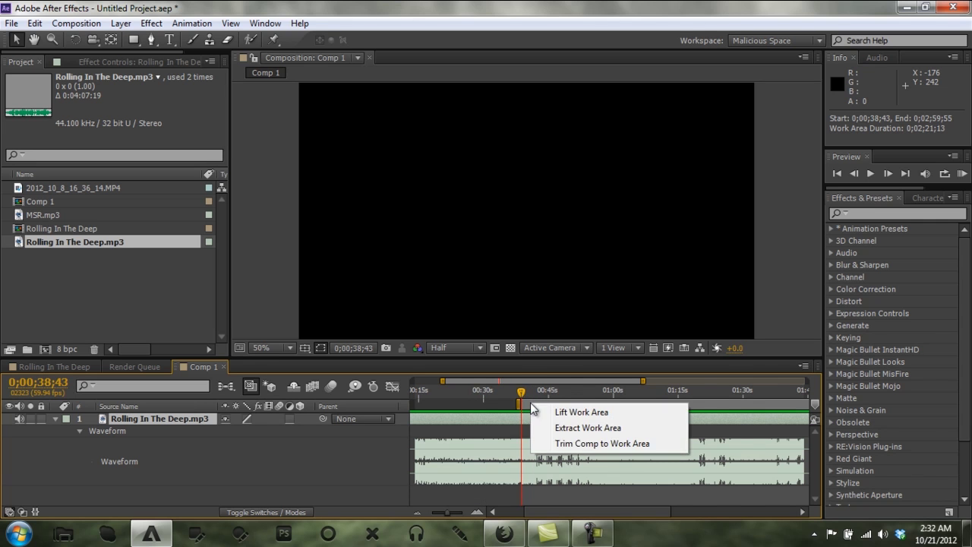
{"action": "left_click", "coordinate": [581, 444]}
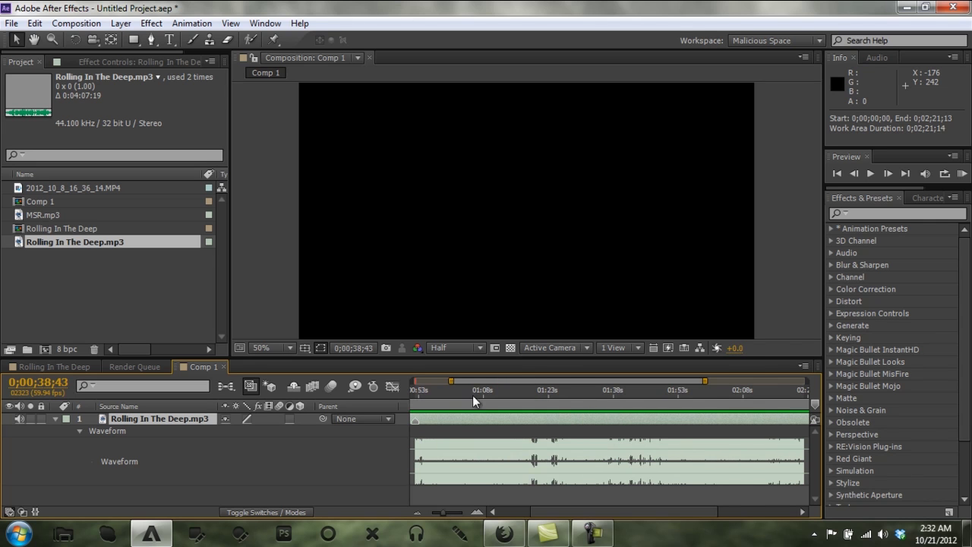
- End the work area near 1:15, trim Comp 1 to 0;00;38;43–0;01;15;44, and go to 0;00;39;56
{"action": "left_click_drag", "start_coordinate": [451, 380], "coordinate": [412, 380]}
{"action": "left_click", "coordinate": [553, 392]}
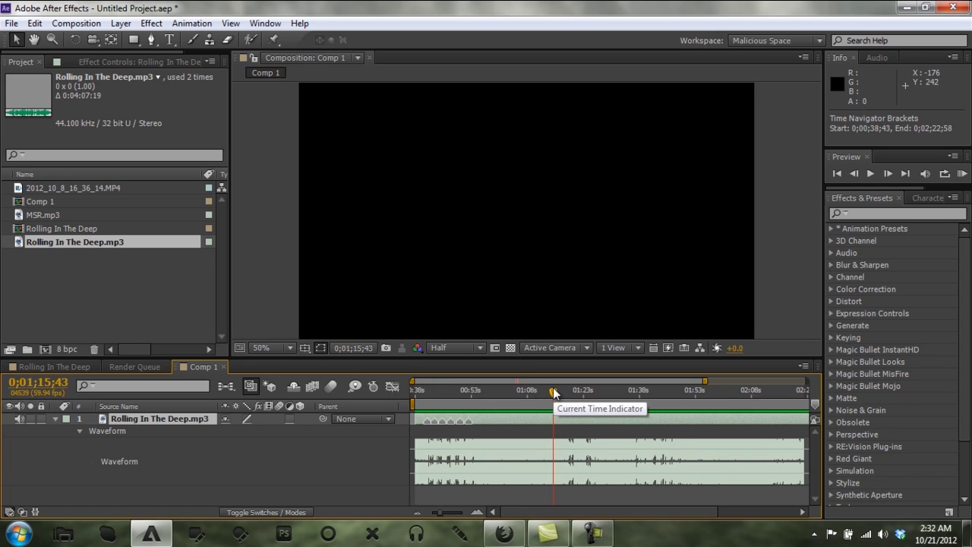
{"action": "key", "text": "n"}
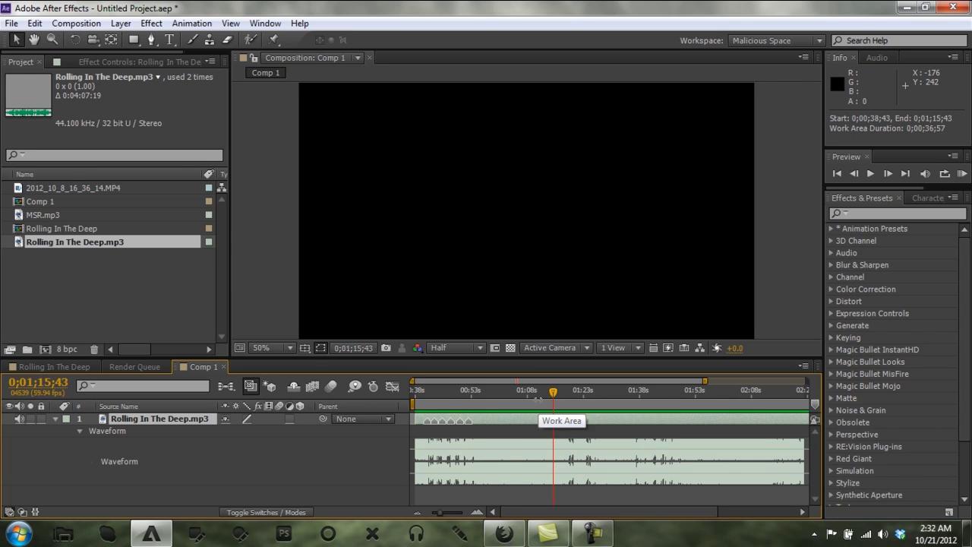
{"action": "right_click", "coordinate": [532, 403]}
{"action": "left_click", "coordinate": [571, 443]}
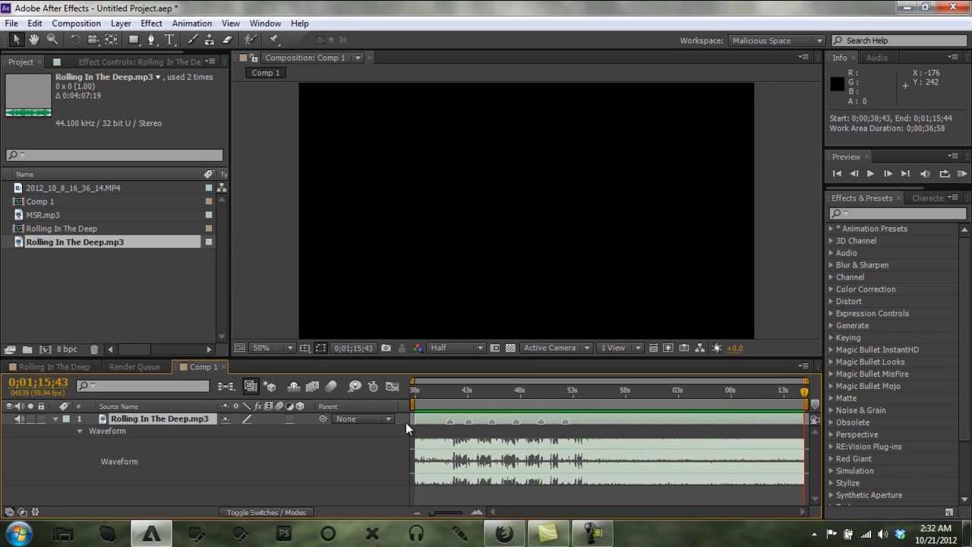
{"action": "left_click", "coordinate": [428, 391]}
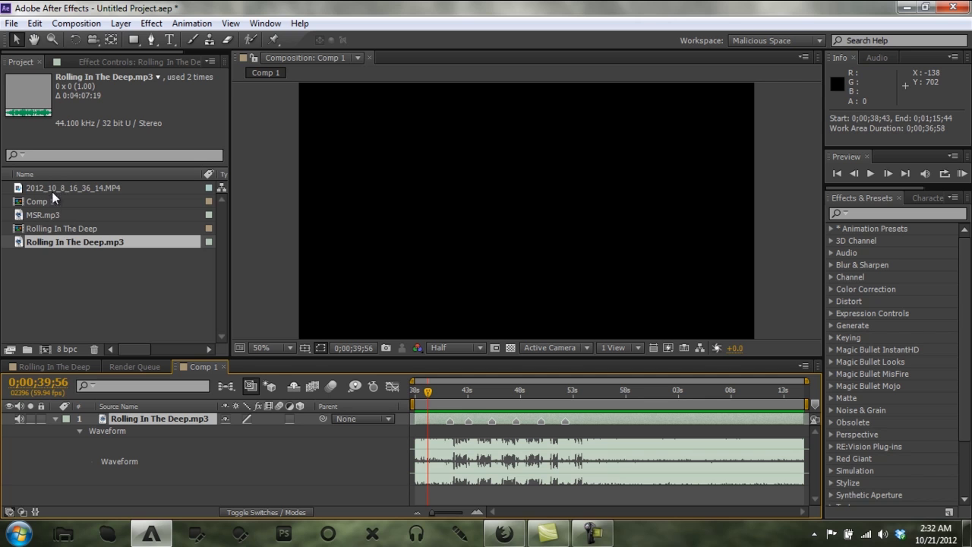
- Add 2012_10_8_16_36_14.MP4 above the song, scale it to 101%, and find the first kill
{"action": "left_click_drag", "start_coordinate": [51, 190], "coordinate": [56, 421]}
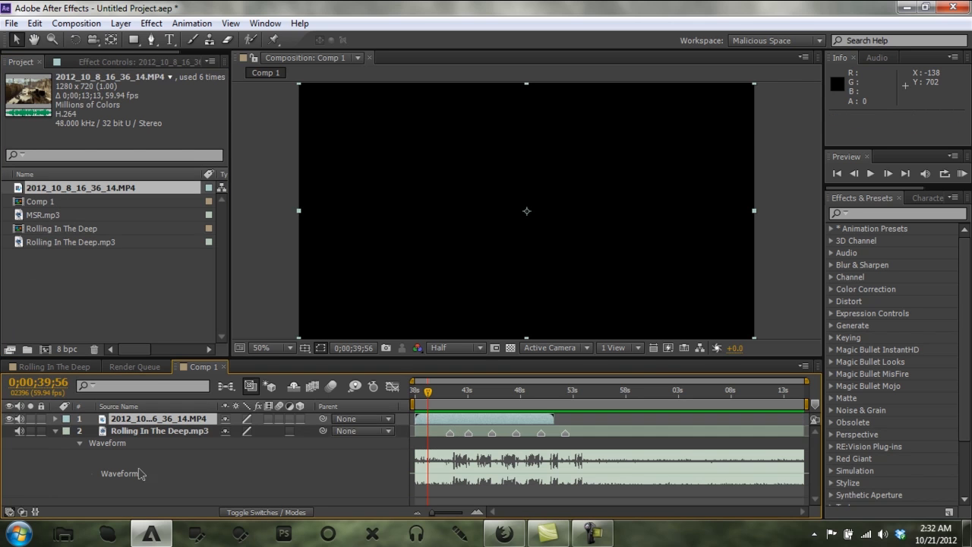
{"action": "key", "text": "s"}
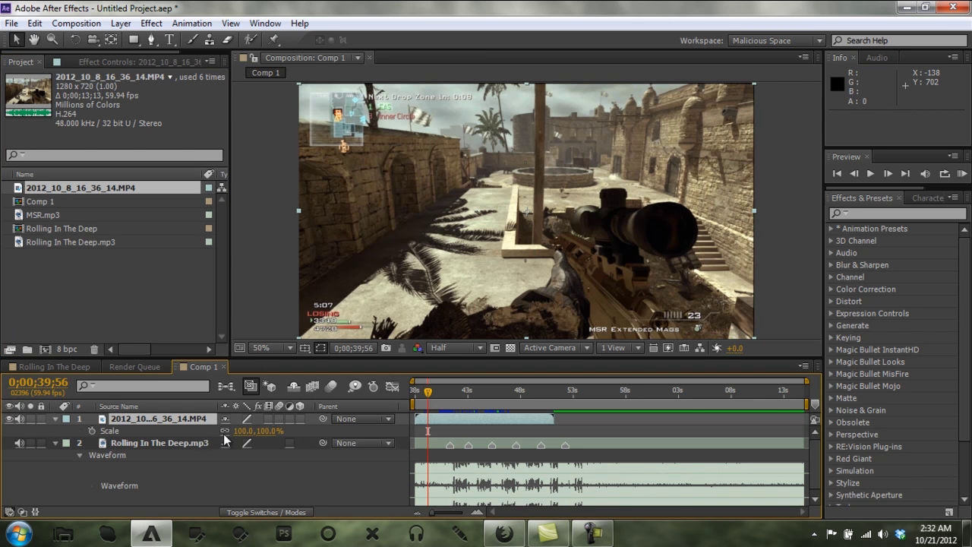
{"action": "left_click", "coordinate": [242, 431]}
{"action": "type", "text": "101"}
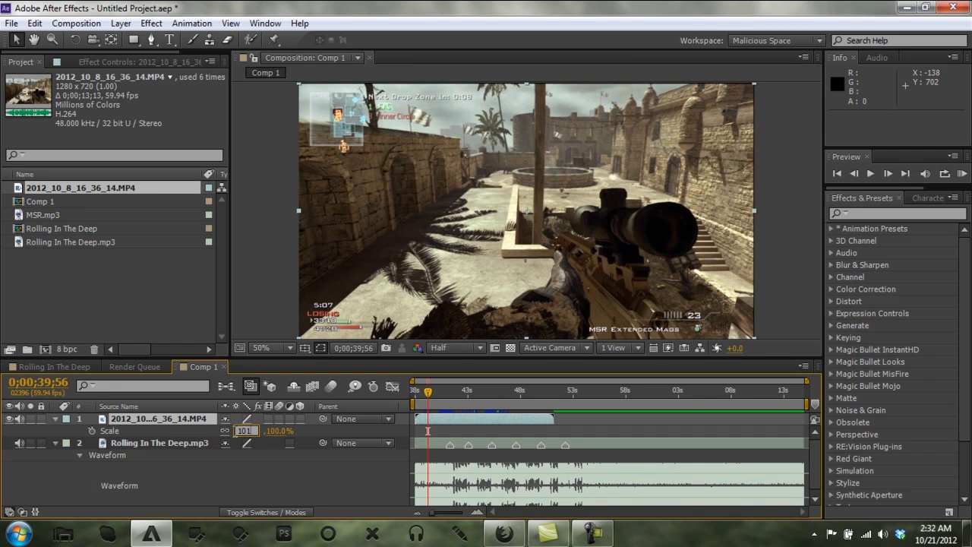
{"action": "key", "text": "Return"}
{"action": "key", "text": "s"}
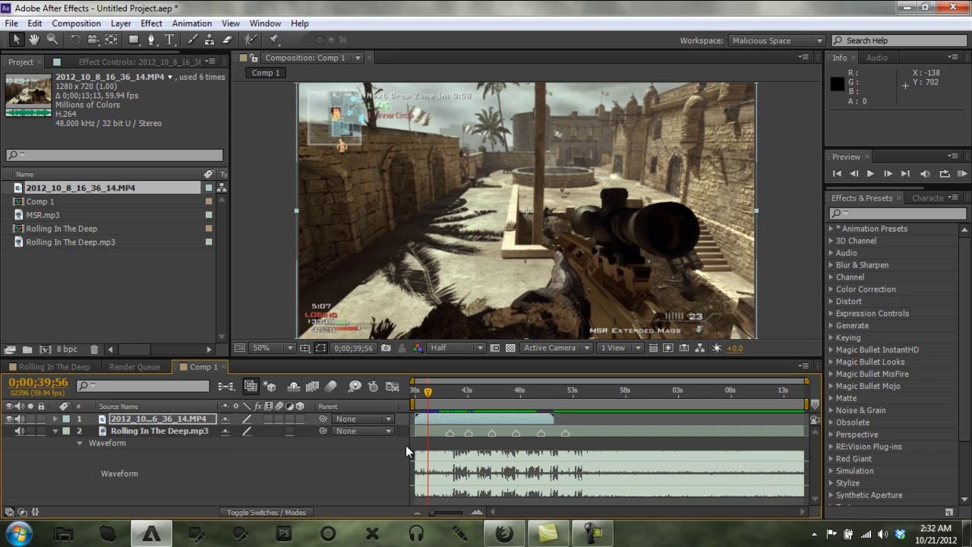
{"action": "left_click_drag", "start_coordinate": [434, 401], "coordinate": [450, 402]}
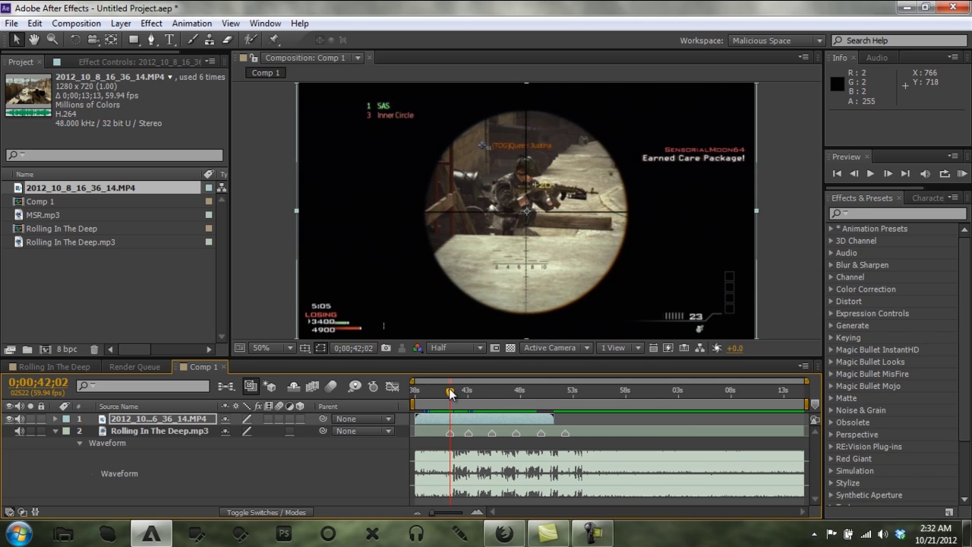
{"action": "left_click_drag", "start_coordinate": [450, 395], "coordinate": [454, 395]}
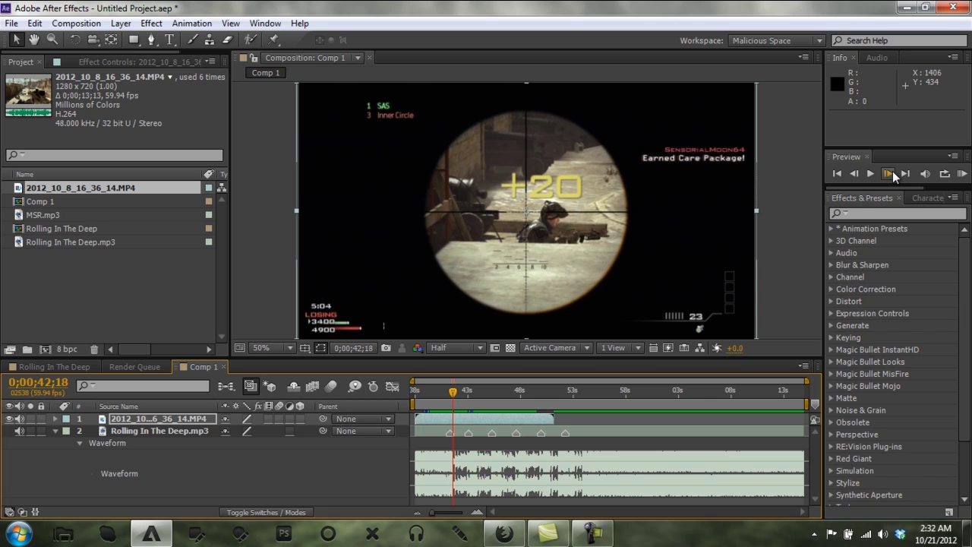
- Split the gameplay clip at the first and second kills, frame-stepping to each one
{"action": "left_click", "coordinate": [891, 173]}
{"action": "left_click", "coordinate": [36, 23]}
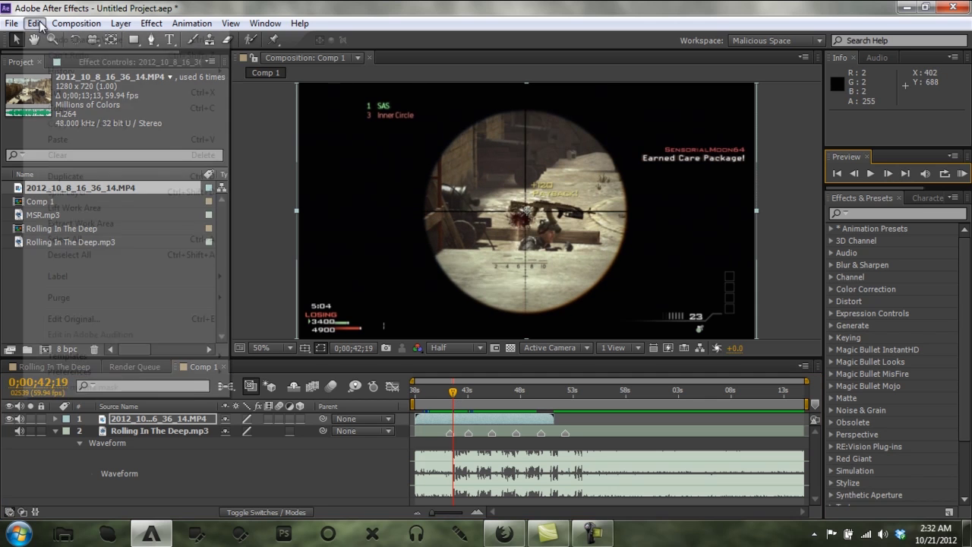
{"action": "left_click", "coordinate": [76, 192]}
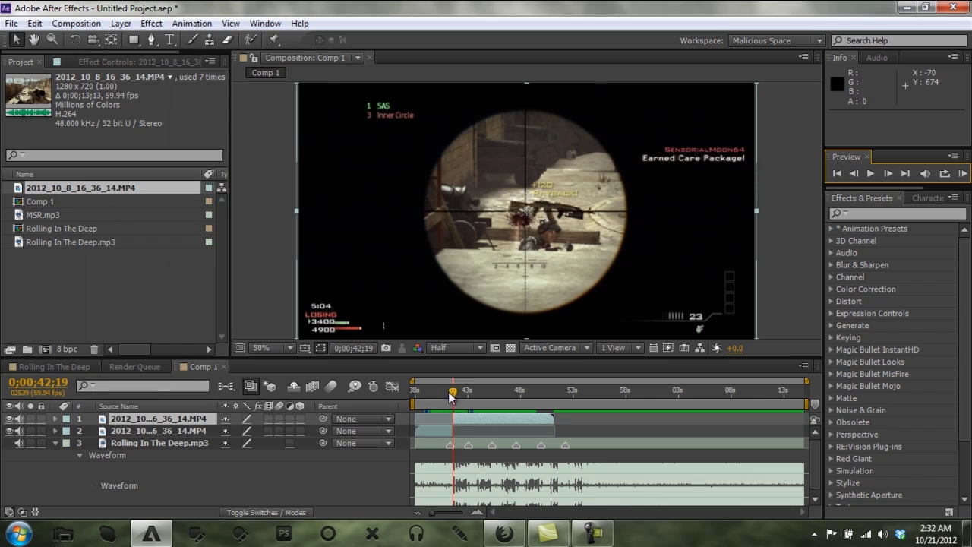
{"action": "left_click_drag", "start_coordinate": [454, 398], "coordinate": [477, 404]}
{"action": "left_click", "coordinate": [854, 174]}
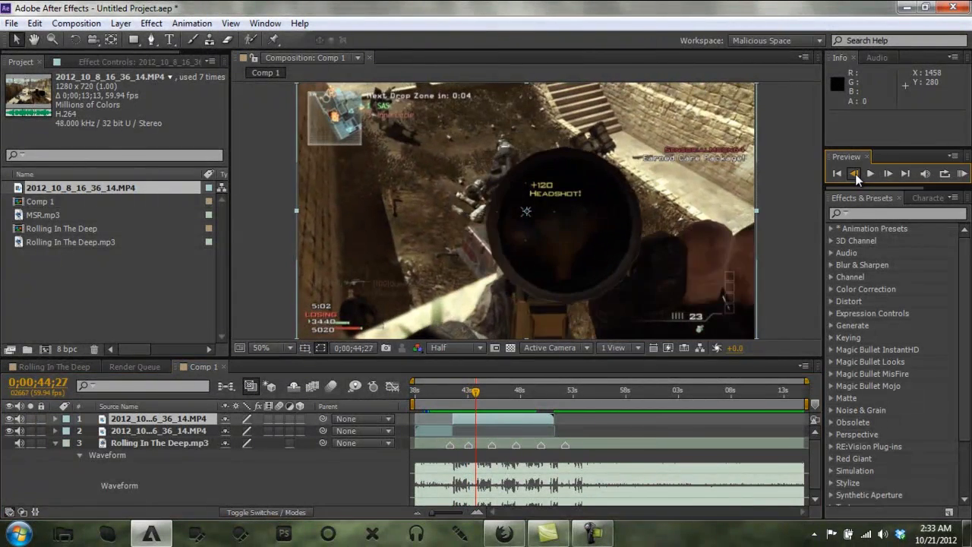
{"action": "left_click", "coordinate": [854, 174]}
{"action": "left_click", "coordinate": [854, 174]}
{"action": "left_click", "coordinate": [853, 174]}
{"action": "left_click", "coordinate": [854, 174]}
{"action": "left_click", "coordinate": [854, 174]}
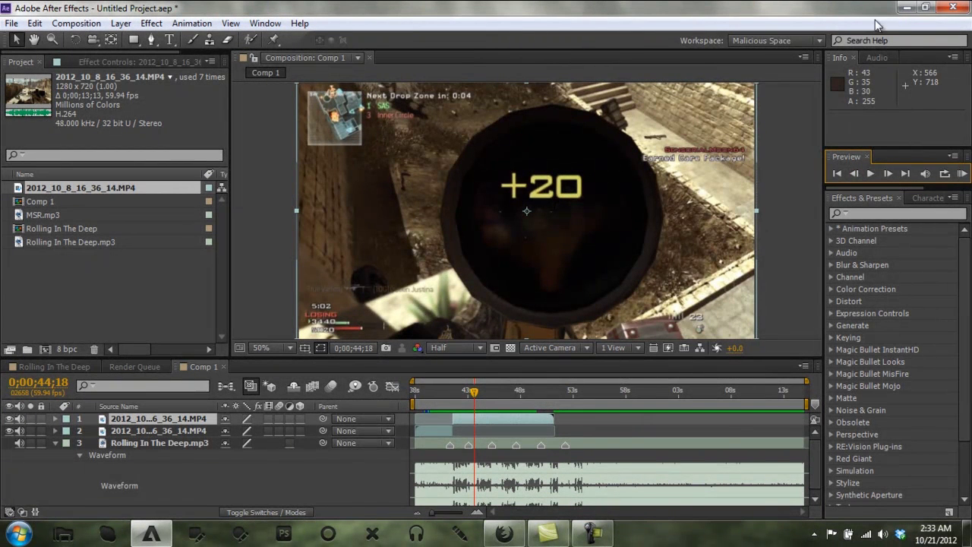
{"action": "left_click", "coordinate": [888, 174]}
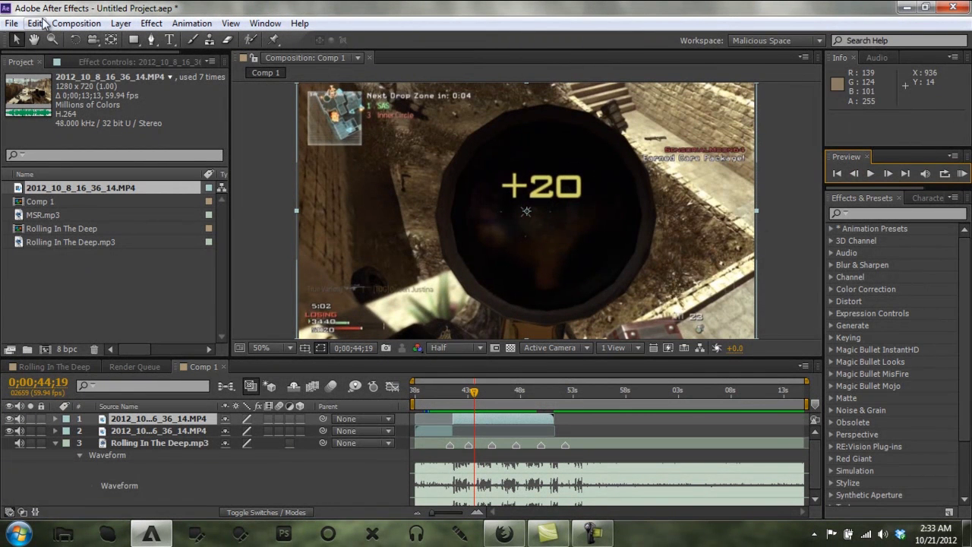
{"action": "left_click", "coordinate": [35, 23]}
{"action": "left_click", "coordinate": [99, 192]}
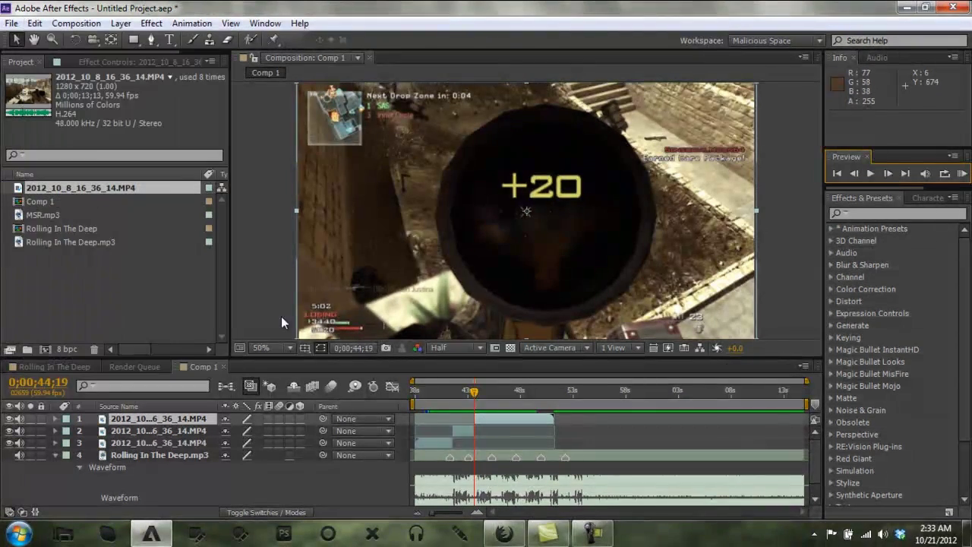
- Split the top clip again at the third and fourth kills
{"action": "left_click_drag", "start_coordinate": [474, 392], "coordinate": [486, 395]}
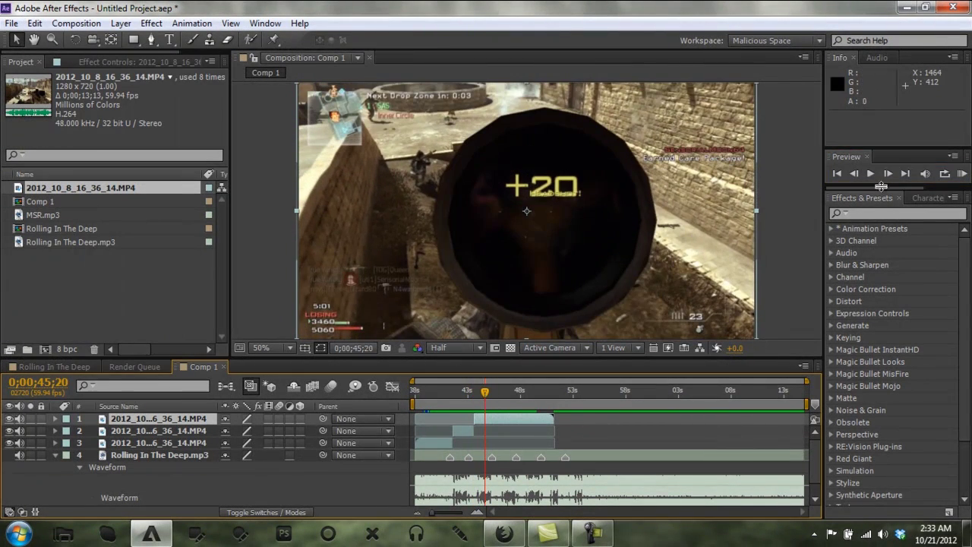
{"action": "left_click", "coordinate": [888, 174]}
{"action": "left_click", "coordinate": [888, 174]}
{"action": "left_click", "coordinate": [888, 174]}
{"action": "left_click", "coordinate": [888, 174]}
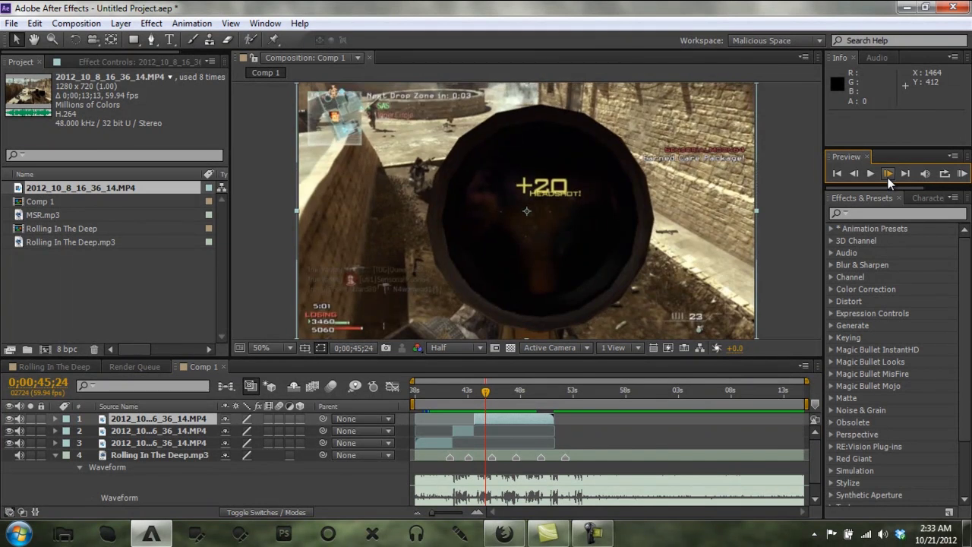
{"action": "left_click", "coordinate": [888, 174]}
{"action": "left_click", "coordinate": [34, 22]}
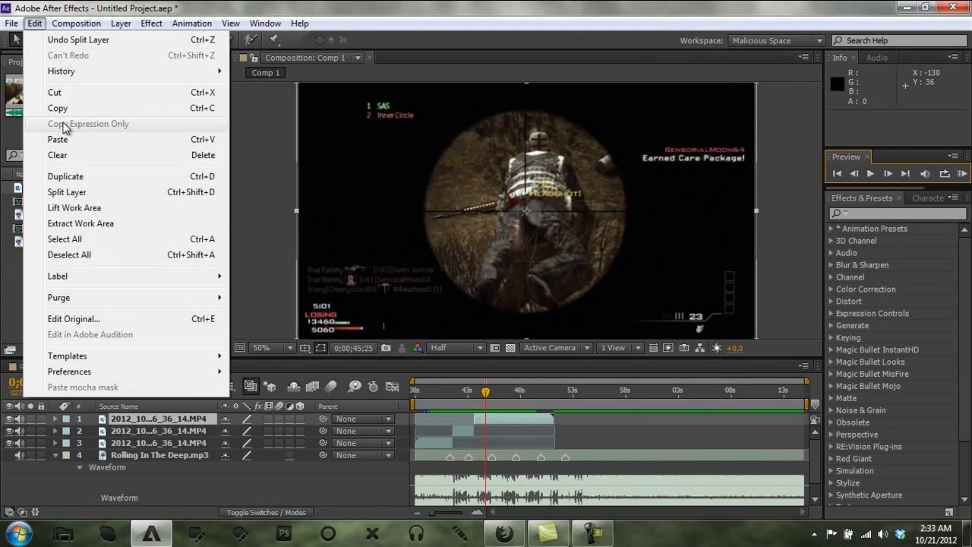
{"action": "left_click", "coordinate": [82, 208]}
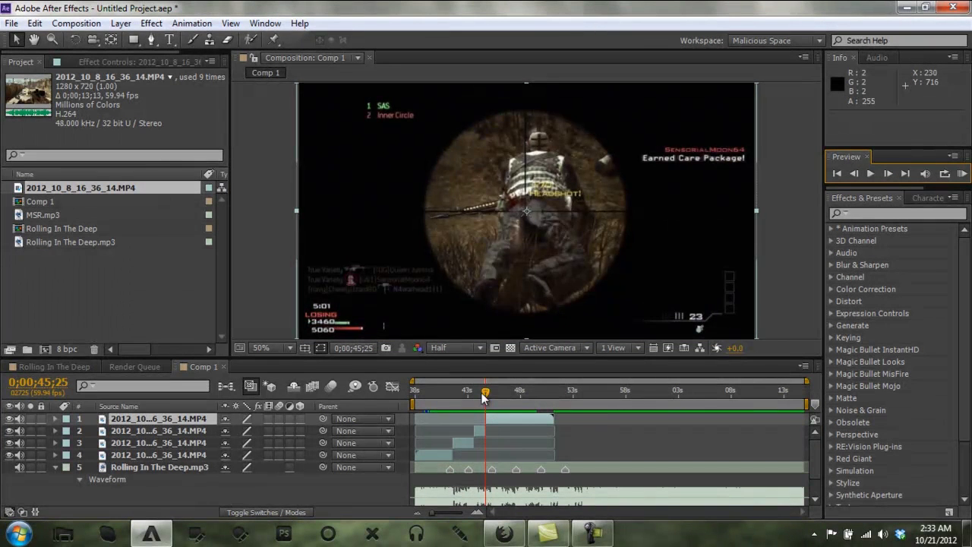
{"action": "left_click_drag", "start_coordinate": [484, 392], "coordinate": [499, 398]}
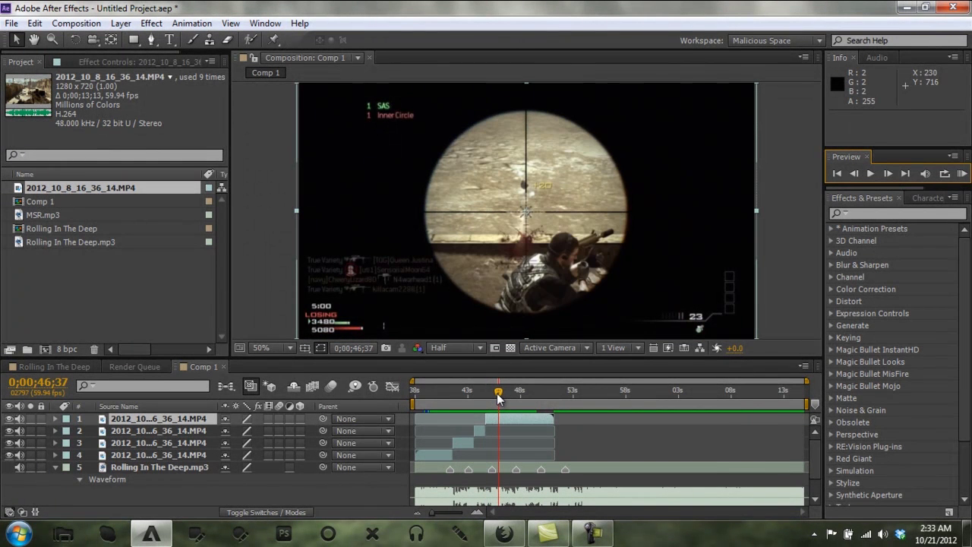
{"action": "left_click", "coordinate": [499, 396]}
{"action": "left_click", "coordinate": [35, 23]}
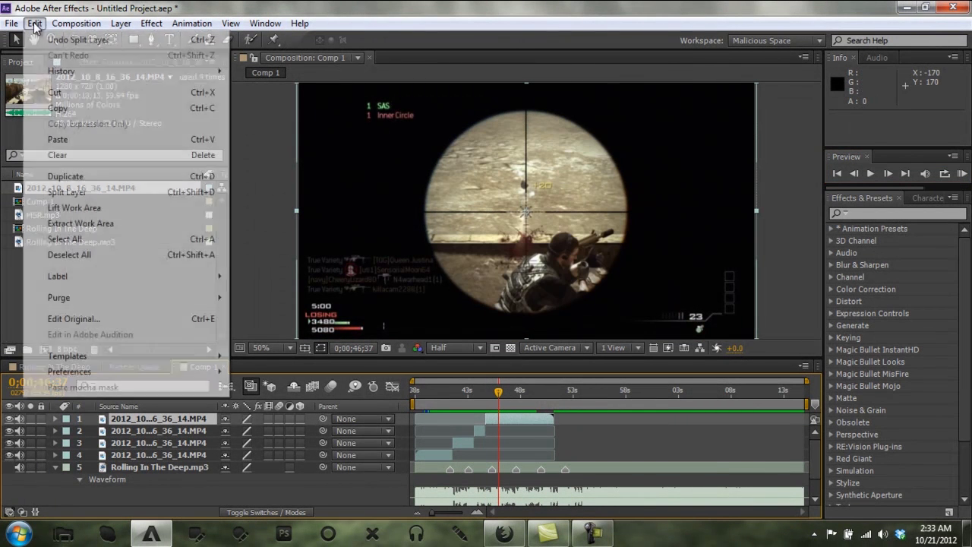
{"action": "left_click", "coordinate": [68, 192]}
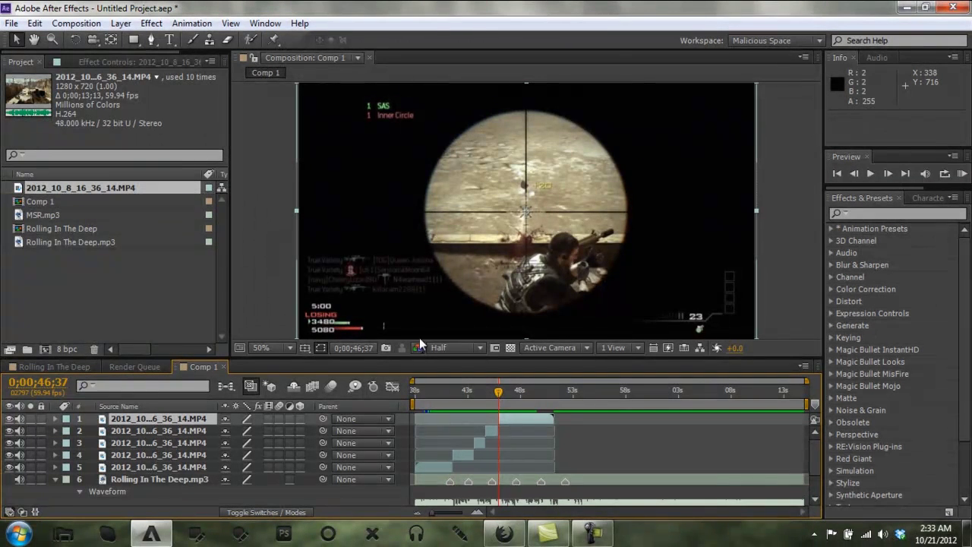
- Slide the fourth clip piece slightly later to the beat marker near 43 seconds
{"action": "left_click", "coordinate": [456, 396]}
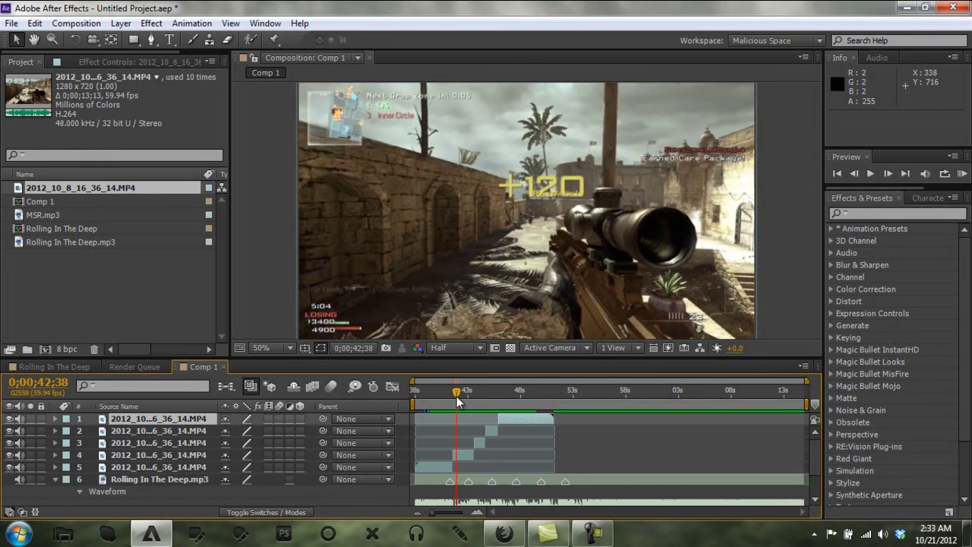
{"action": "left_click", "coordinate": [450, 395]}
{"action": "left_click_drag", "start_coordinate": [451, 397], "coordinate": [469, 401]}
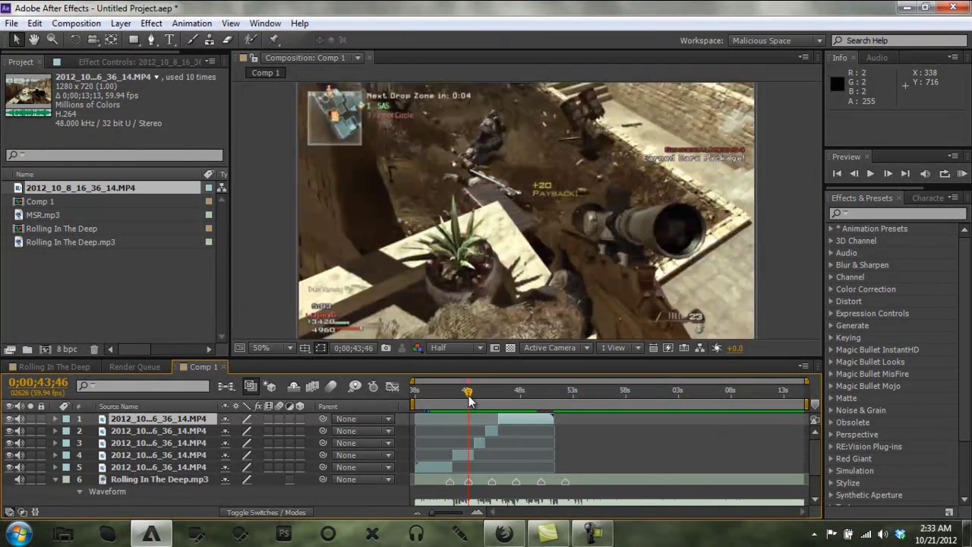
{"action": "left_click", "coordinate": [462, 453]}
{"action": "left_click_drag", "start_coordinate": [462, 453], "coordinate": [477, 453]}
{"action": "left_click", "coordinate": [493, 396]}
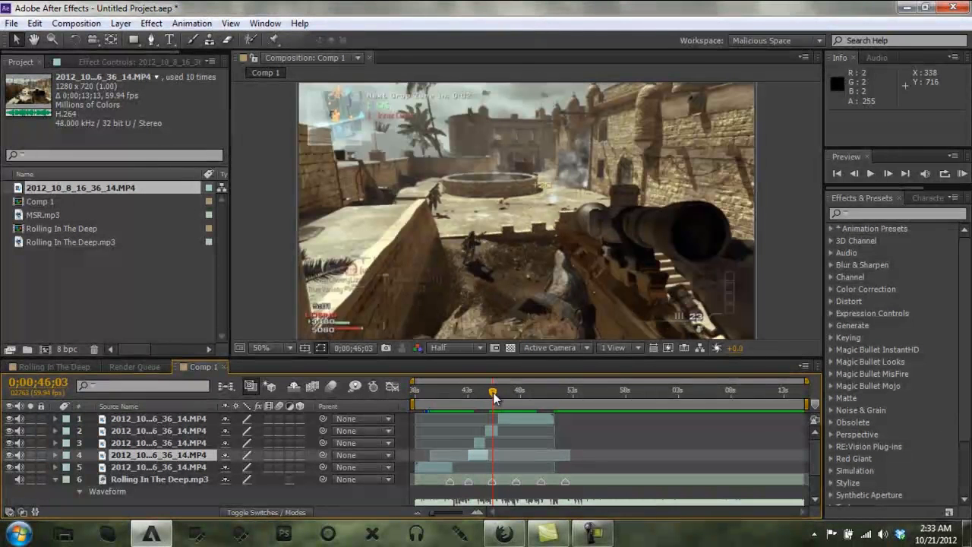
- Move the third, second and first pieces' in points to beat markers, the first at 0;00;50;39
{"action": "left_click", "coordinate": [154, 447]}
{"action": "key", "text": "bracketleft"}
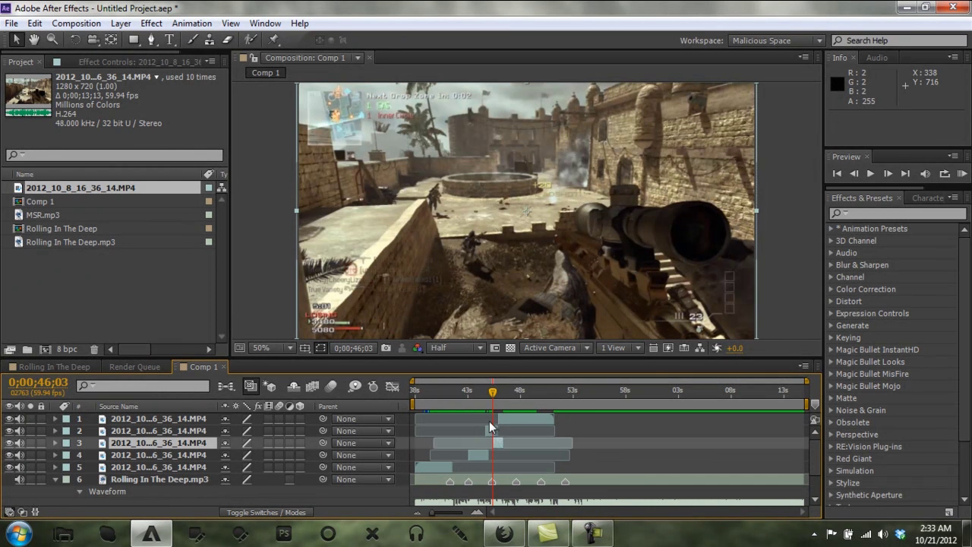
{"action": "left_click_drag", "start_coordinate": [494, 395], "coordinate": [523, 402]}
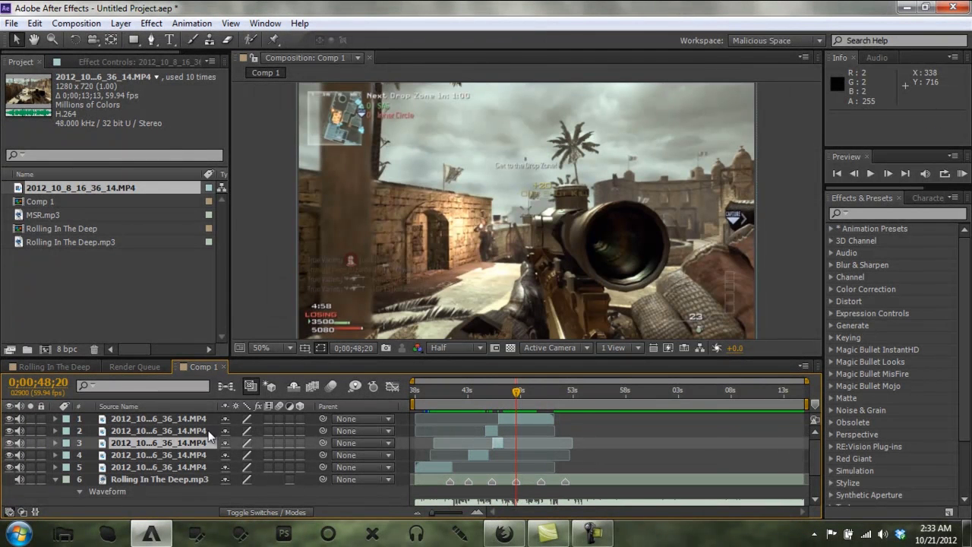
{"action": "left_click", "coordinate": [150, 429]}
{"action": "key", "text": "bracketleft"}
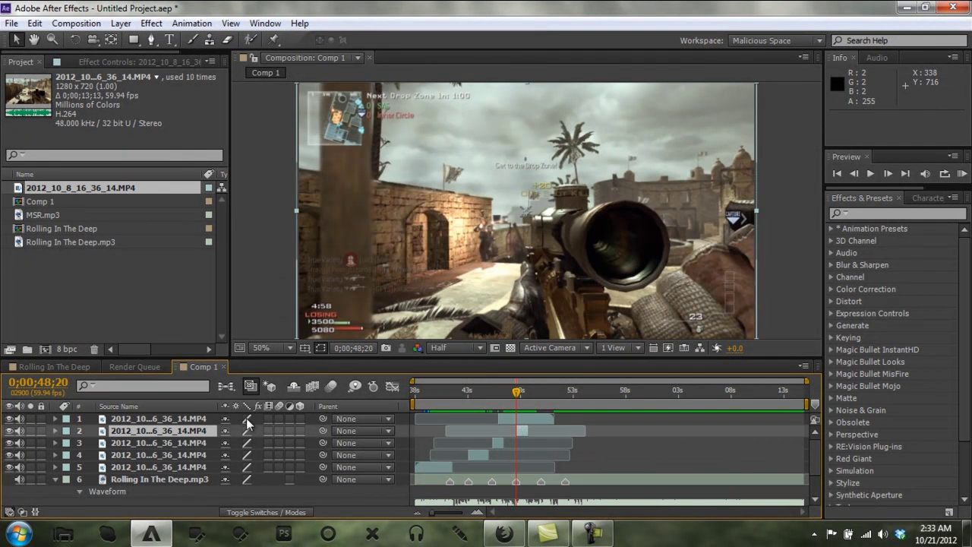
{"action": "left_click_drag", "start_coordinate": [536, 395], "coordinate": [552, 401]}
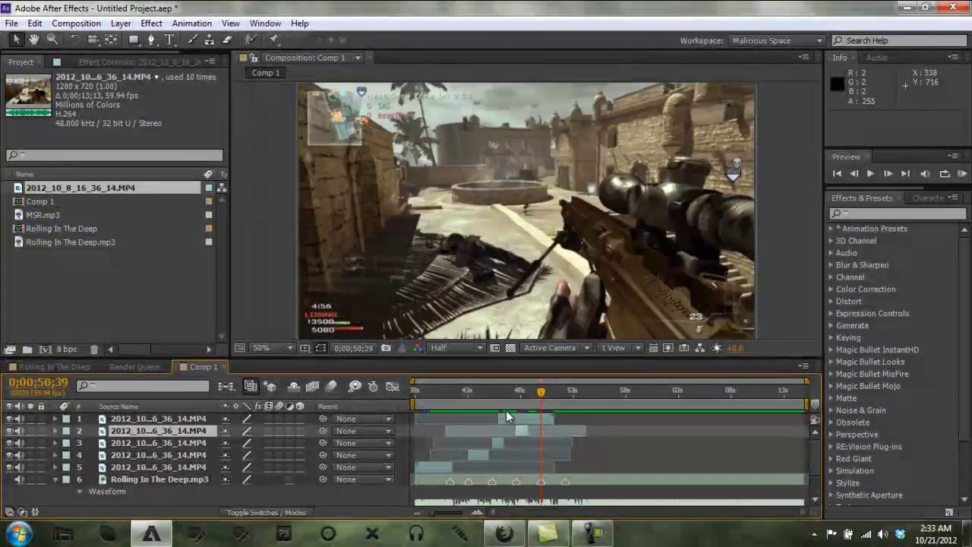
{"action": "left_click", "coordinate": [506, 414]}
{"action": "key", "text": "bracketleft"}
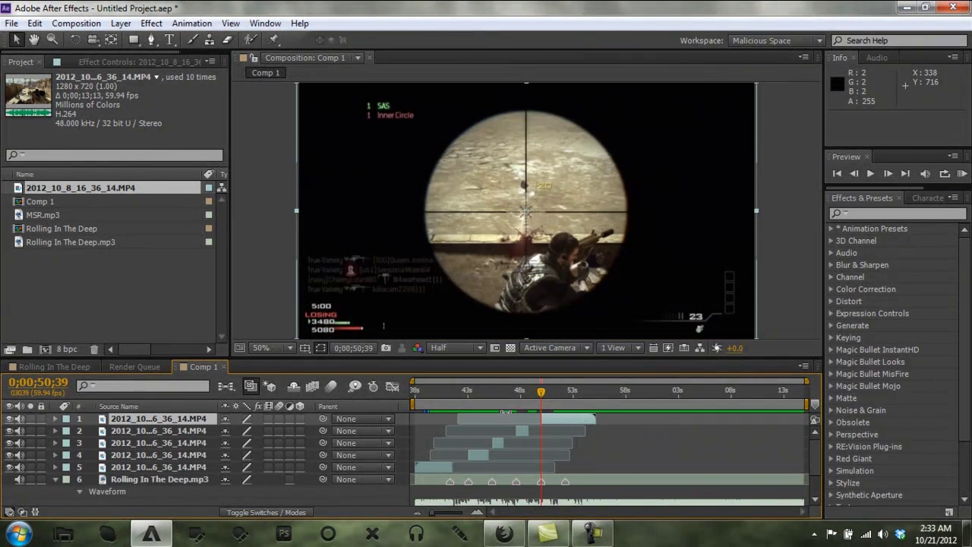
- Check the pieces' timings and slide the fifth piece later to start at 0;00;40;10
{"action": "left_click", "coordinate": [473, 392]}
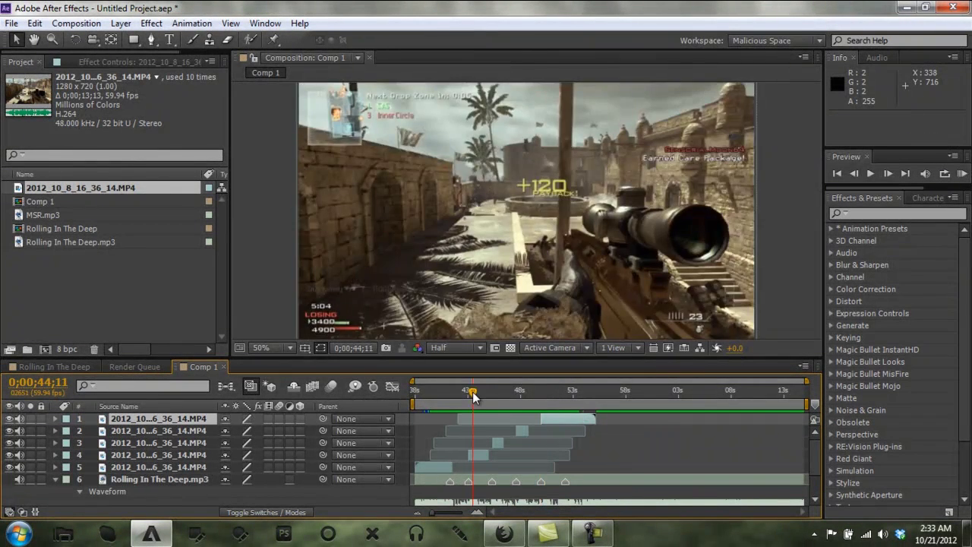
{"action": "key", "text": "shift"}
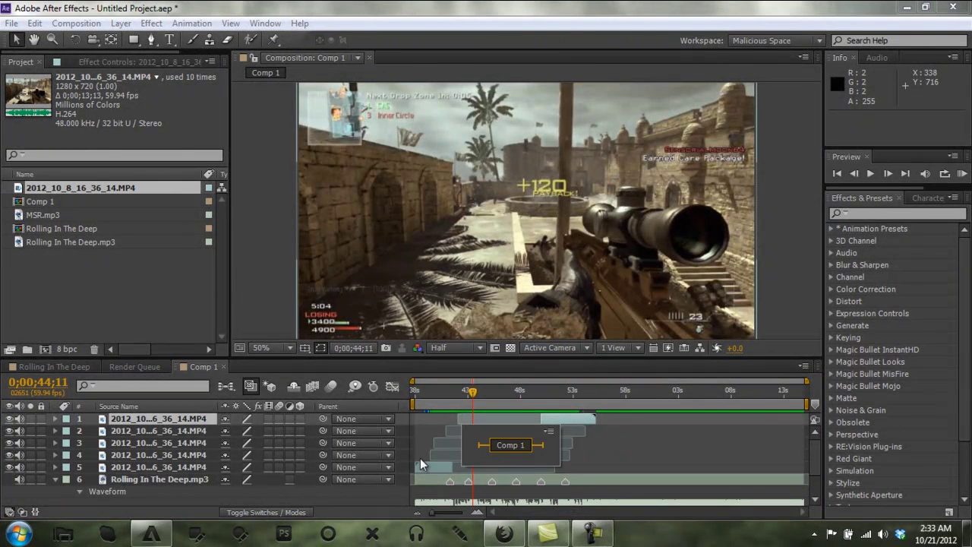
{"action": "key", "text": "Escape"}
{"action": "left_click", "coordinate": [489, 456]}
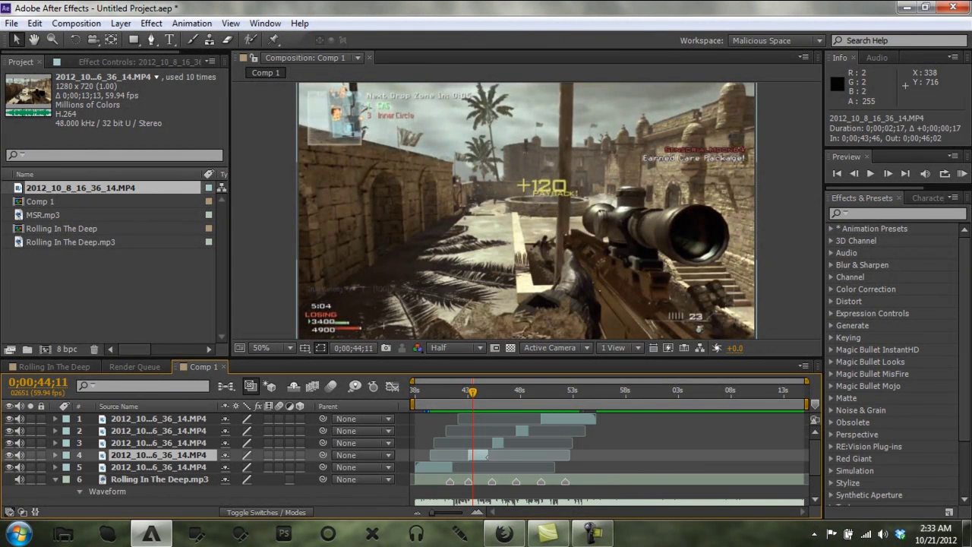
{"action": "left_click", "coordinate": [495, 442]}
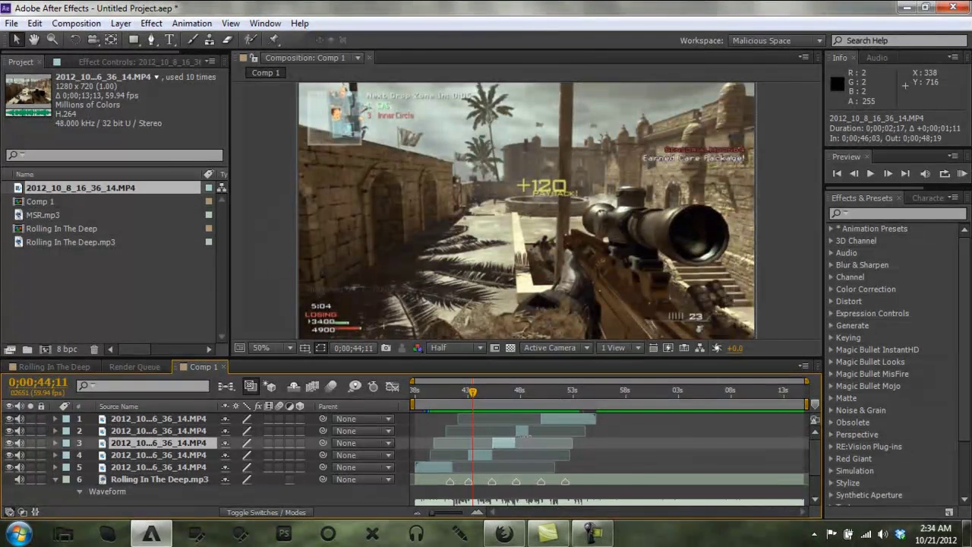
{"action": "left_click", "coordinate": [527, 432]}
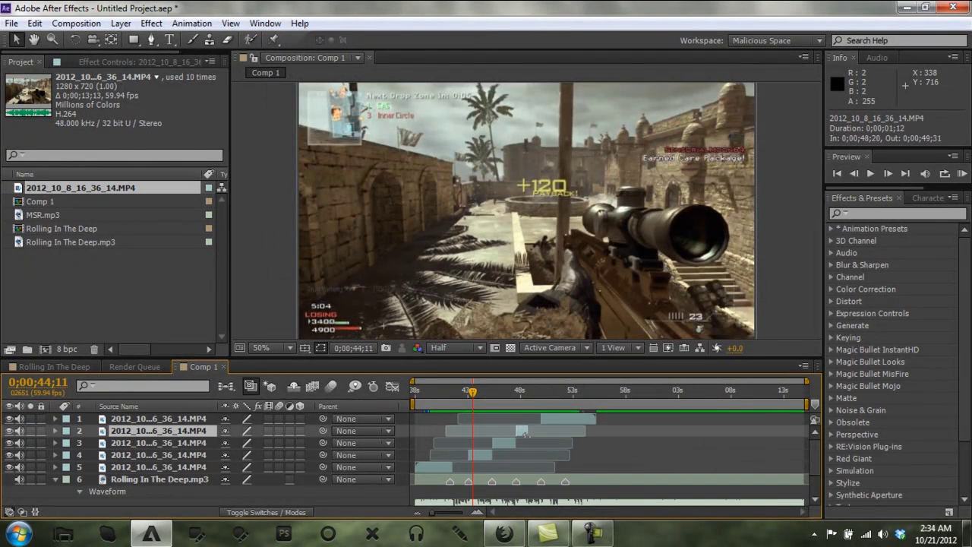
{"action": "left_click", "coordinate": [452, 466]}
{"action": "left_click_drag", "start_coordinate": [439, 467], "coordinate": [455, 467]}
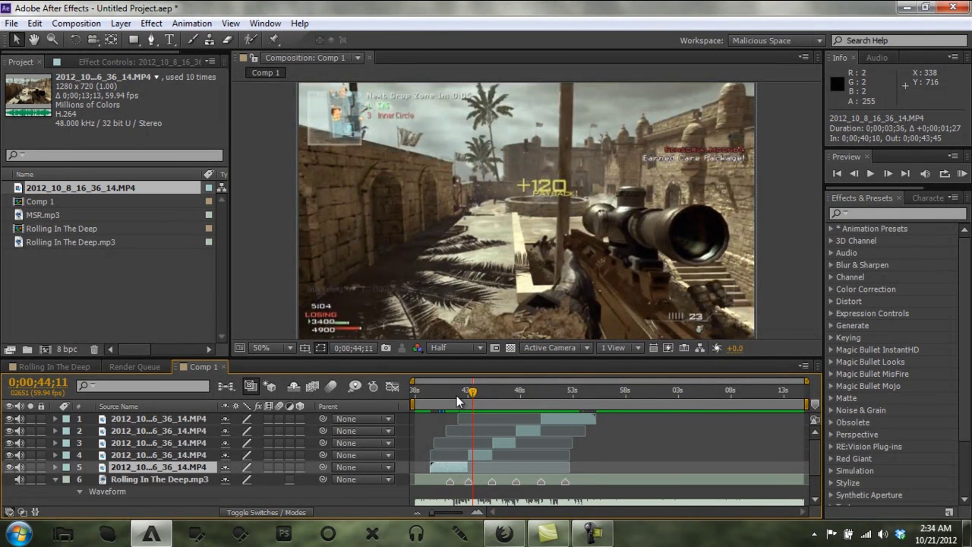
{"action": "left_click_drag", "start_coordinate": [456, 395], "coordinate": [470, 398]}
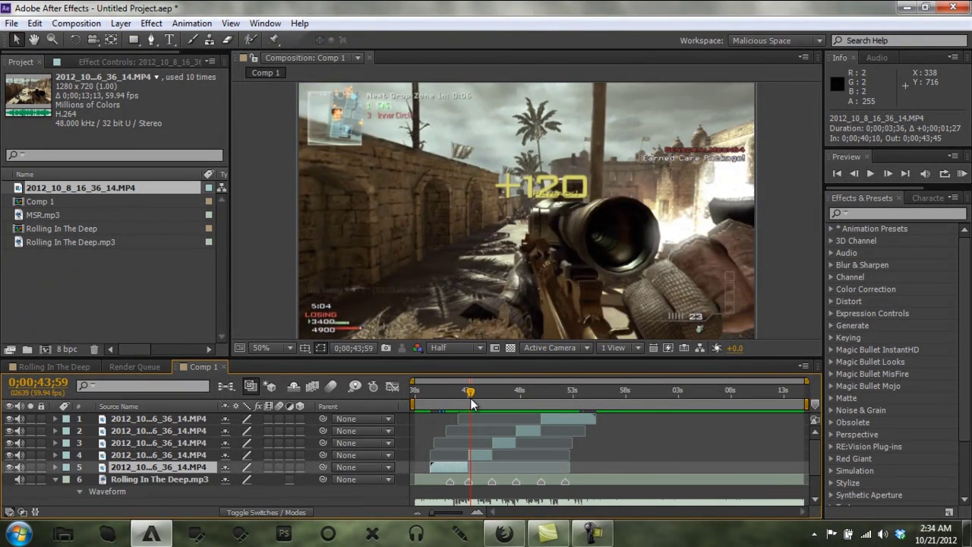
- Step back eight frames and forward one to land on the kill moment
{"action": "left_click", "coordinate": [848, 177]}
{"action": "left_click", "coordinate": [848, 177]}
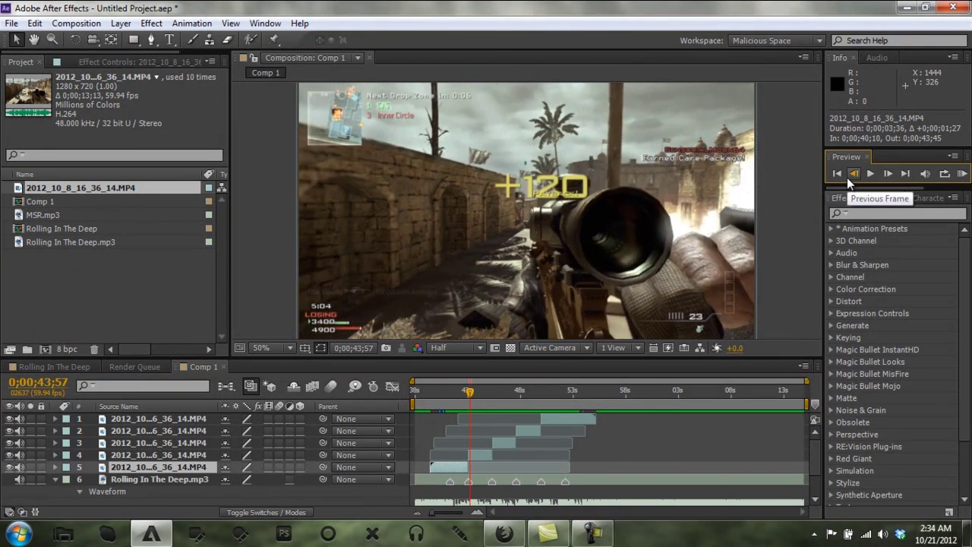
{"action": "left_click", "coordinate": [848, 177]}
{"action": "left_click", "coordinate": [847, 177]}
{"action": "left_click", "coordinate": [848, 177]}
{"action": "left_click", "coordinate": [848, 177]}
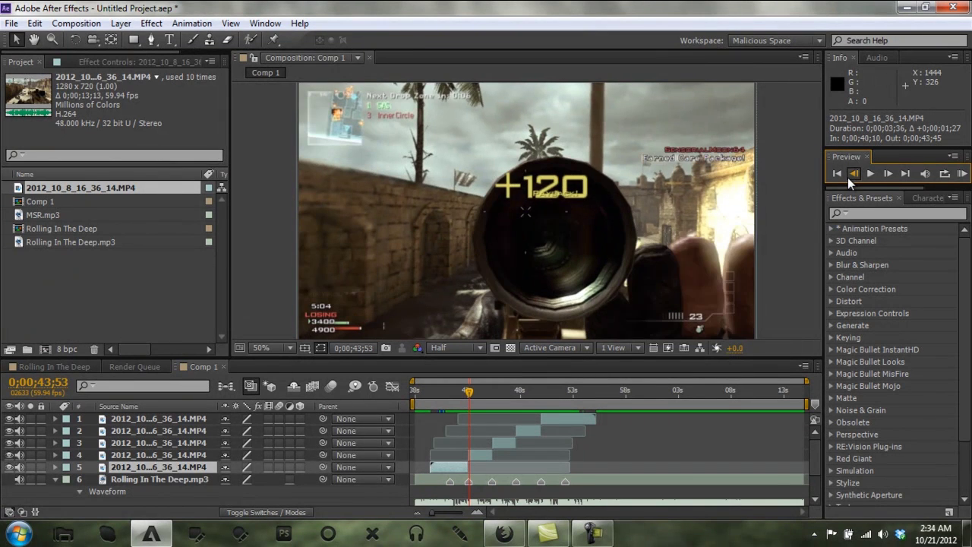
{"action": "left_click", "coordinate": [848, 177]}
{"action": "left_click", "coordinate": [849, 176]}
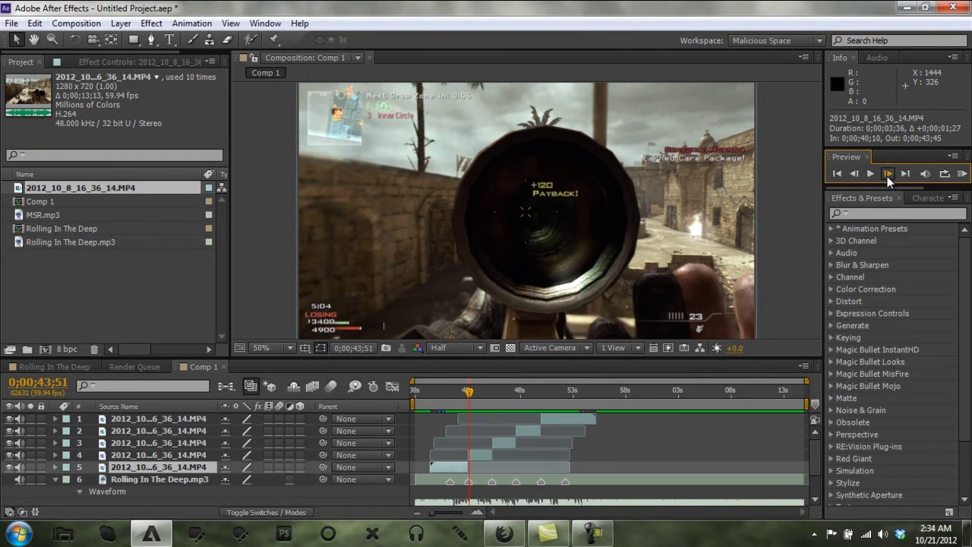
{"action": "left_click", "coordinate": [887, 177]}
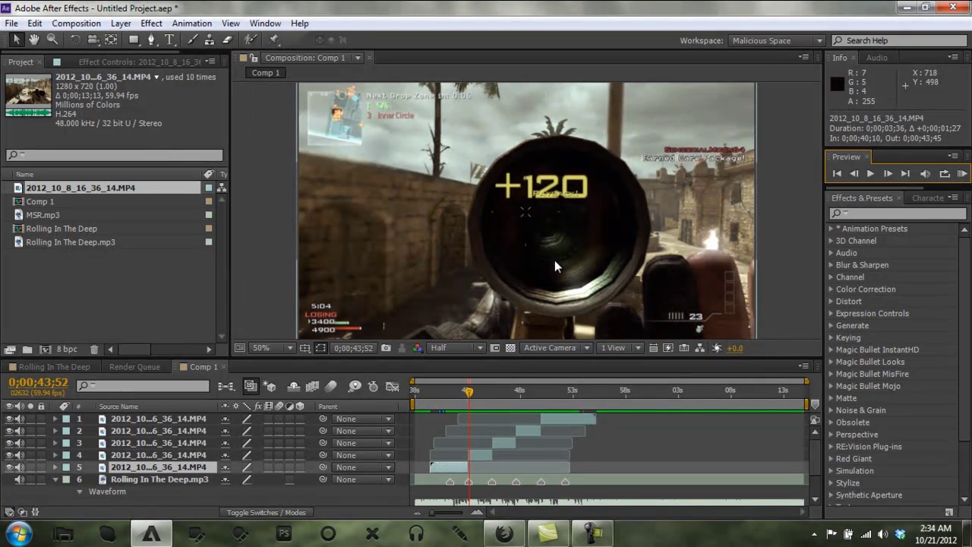
- Apply Twixtor to layer 4: 59.94 fps input, Motion Sensitivity 60, Contrast/Edge Enhance, Motion Weighted Blend
{"action": "left_click", "coordinate": [193, 457]}
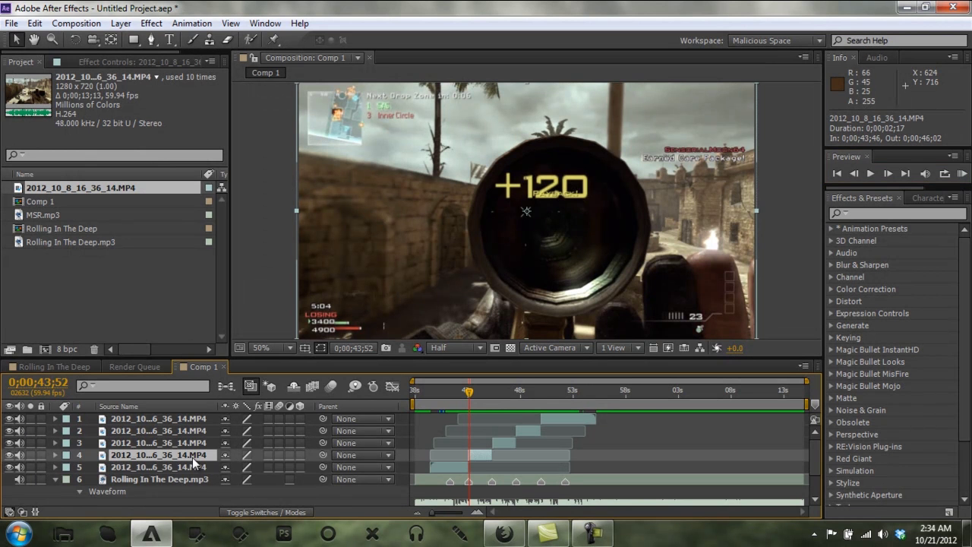
{"action": "key", "text": "ctrl+alt+shift+e"}
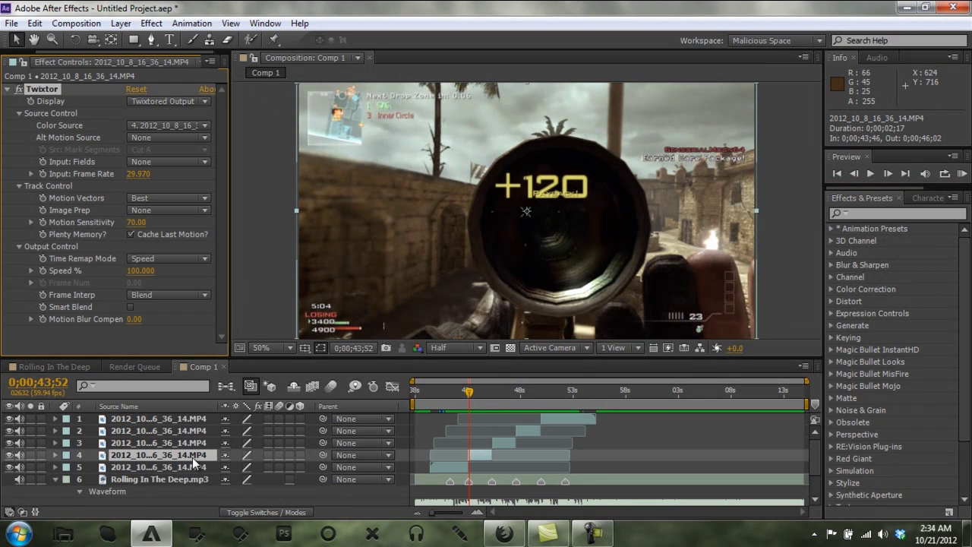
{"action": "left_click", "coordinate": [139, 174]}
{"action": "type", "text": "59"}
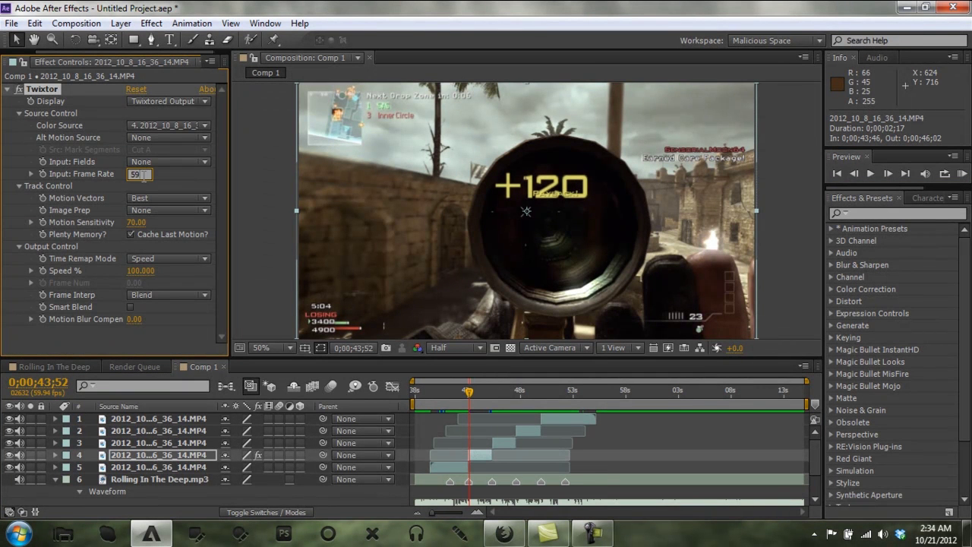
{"action": "type", "text": ".94"}
{"action": "key", "text": "Return"}
{"action": "left_click_drag", "start_coordinate": [136, 222], "coordinate": [140, 225]}
{"action": "left_click", "coordinate": [163, 210]}
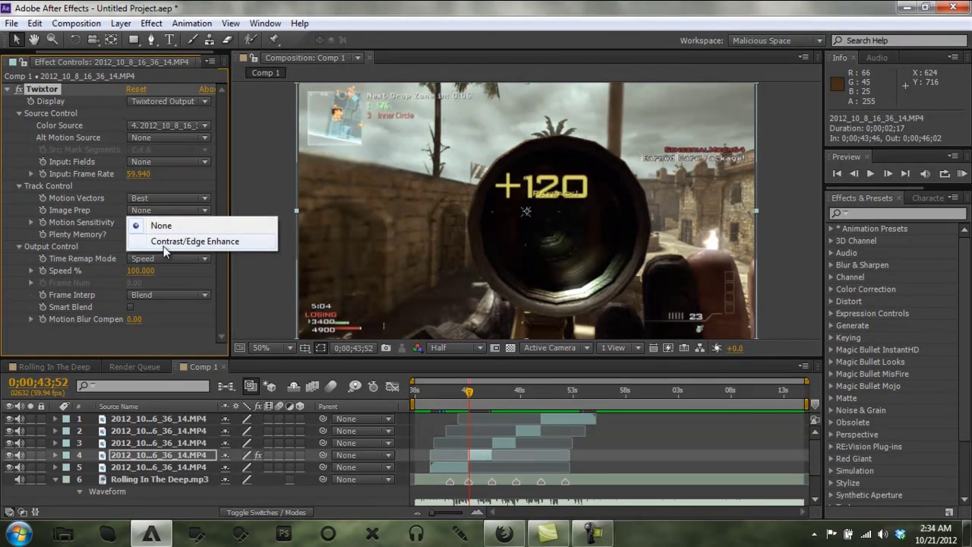
{"action": "left_click", "coordinate": [164, 246]}
{"action": "left_click", "coordinate": [155, 295]}
{"action": "left_click", "coordinate": [168, 343]}
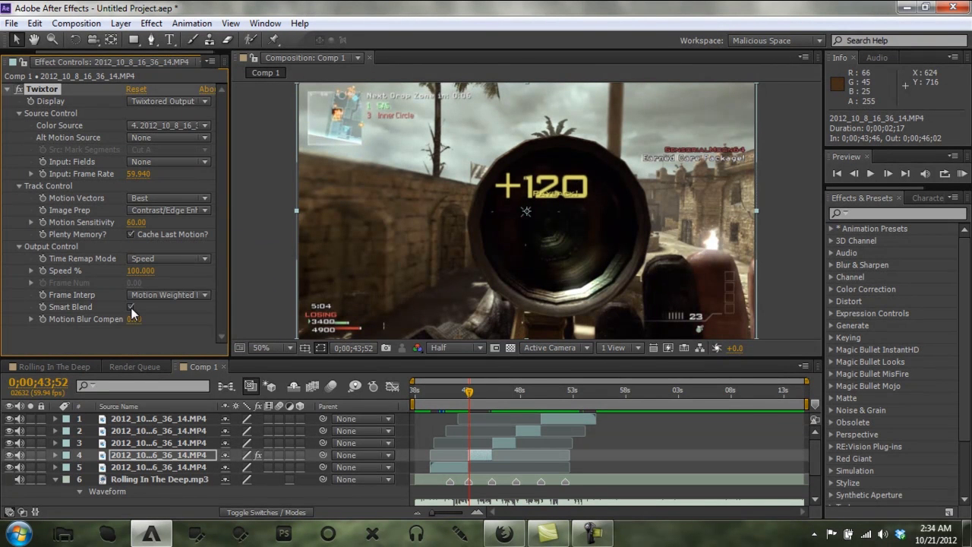
- Keyframe Twixtor Speed %, then set it to 5 one frame later
{"action": "left_click", "coordinate": [43, 271]}
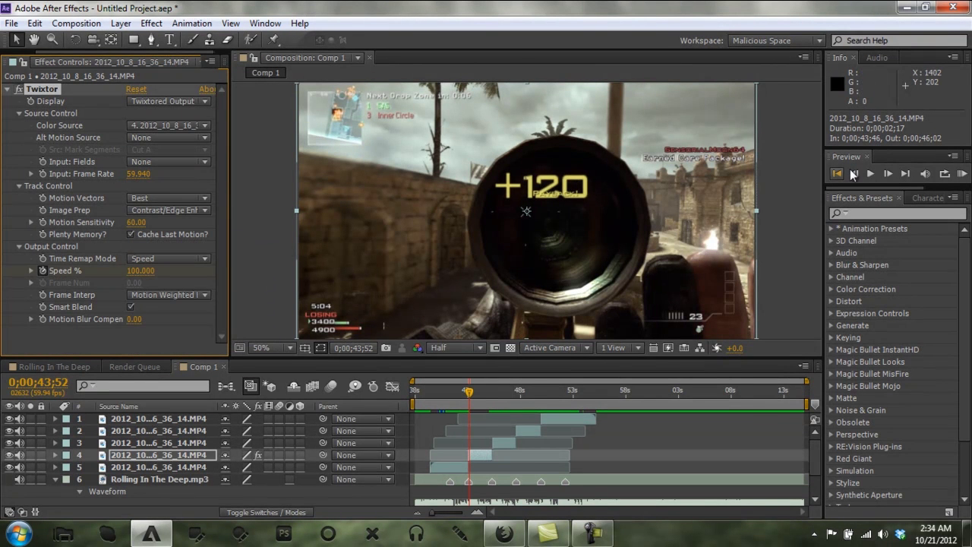
{"action": "left_click", "coordinate": [888, 173]}
{"action": "left_click", "coordinate": [140, 270]}
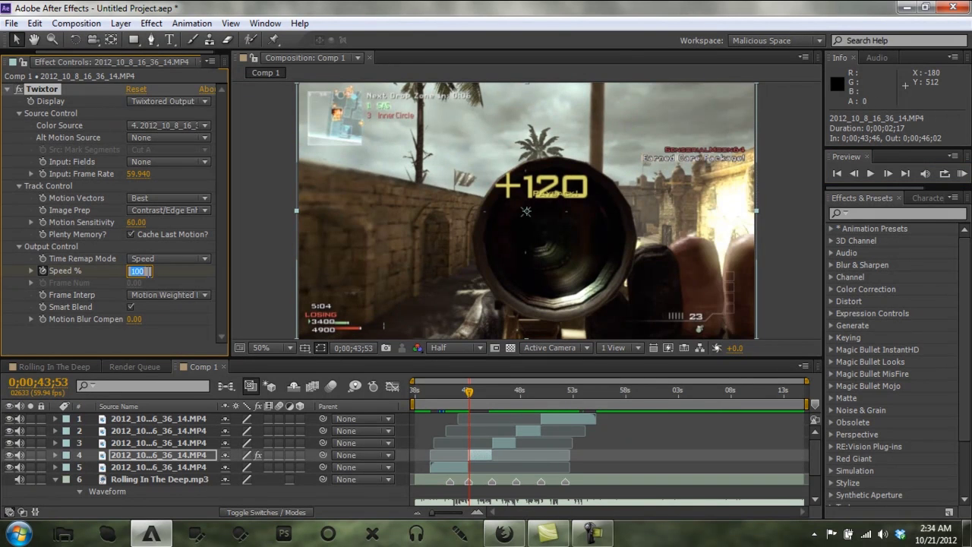
{"action": "type", "text": "5"}
{"action": "key", "text": "Return"}
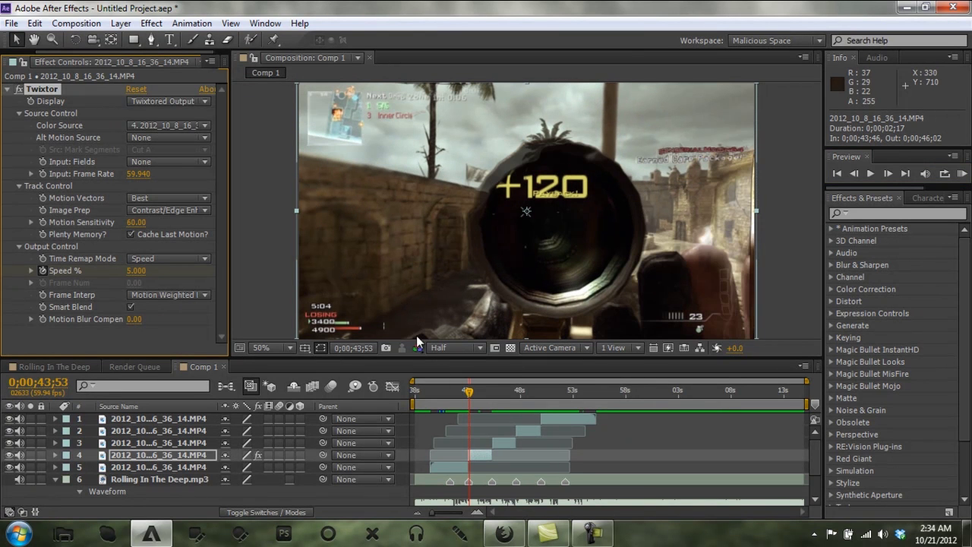
{"action": "left_click", "coordinate": [167, 458]}
- Reveal layer 4's Speed % keyframes and enable frame blending on clips 4 through 1
{"action": "key", "text": "u"}
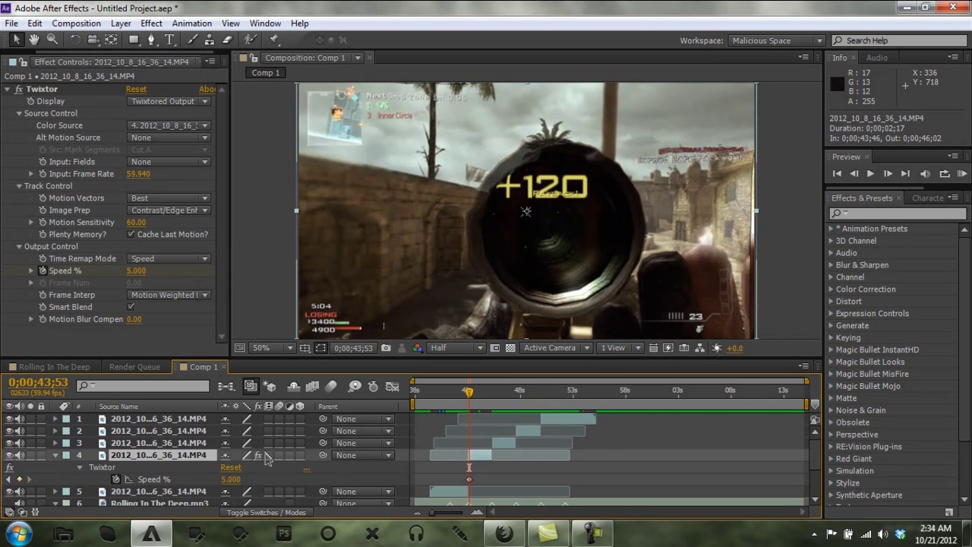
{"action": "left_click", "coordinate": [268, 455]}
{"action": "left_click_drag", "start_coordinate": [268, 445], "coordinate": [272, 419]}
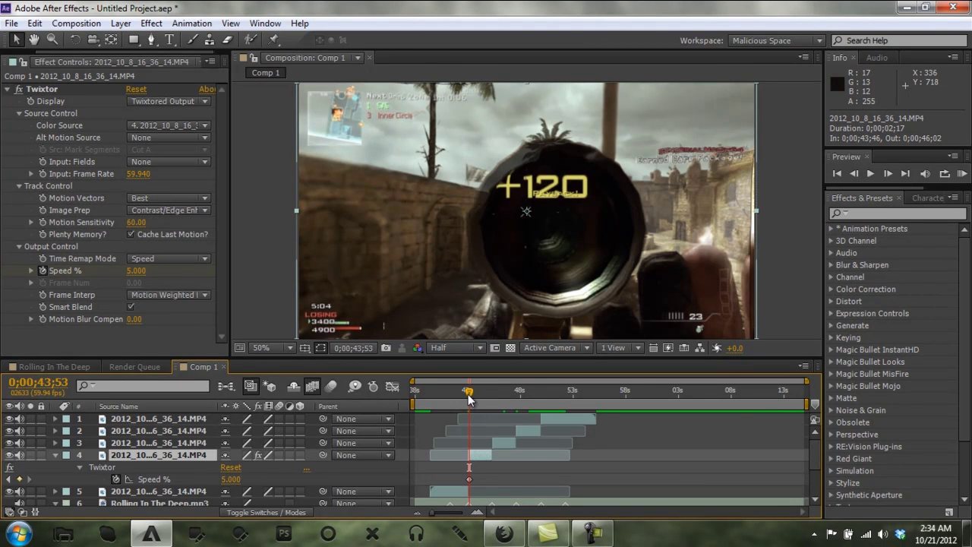
- Add a Speed % keyframe near 0;00;44;44 at 155, then drag the speed higher
{"action": "left_click_drag", "start_coordinate": [469, 395], "coordinate": [479, 398]}
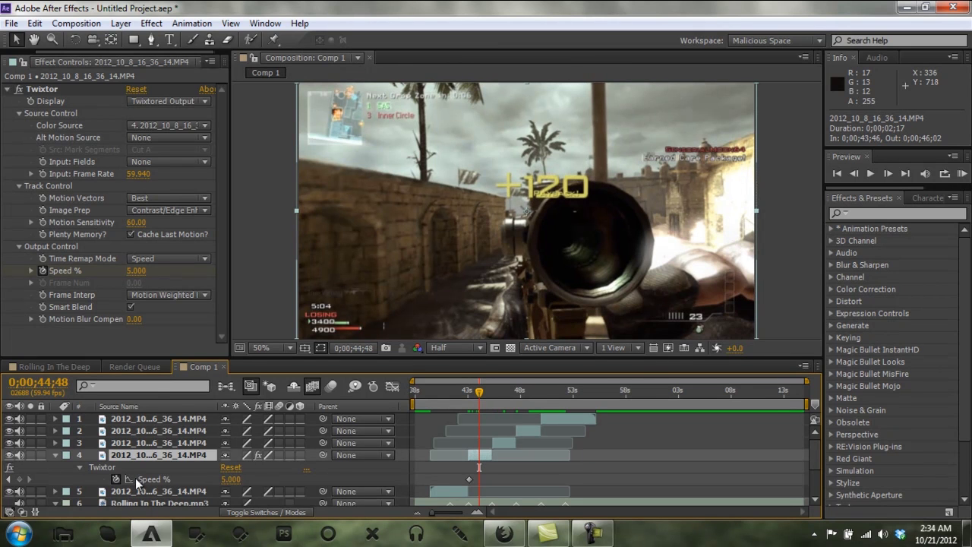
{"action": "left_click", "coordinate": [18, 480]}
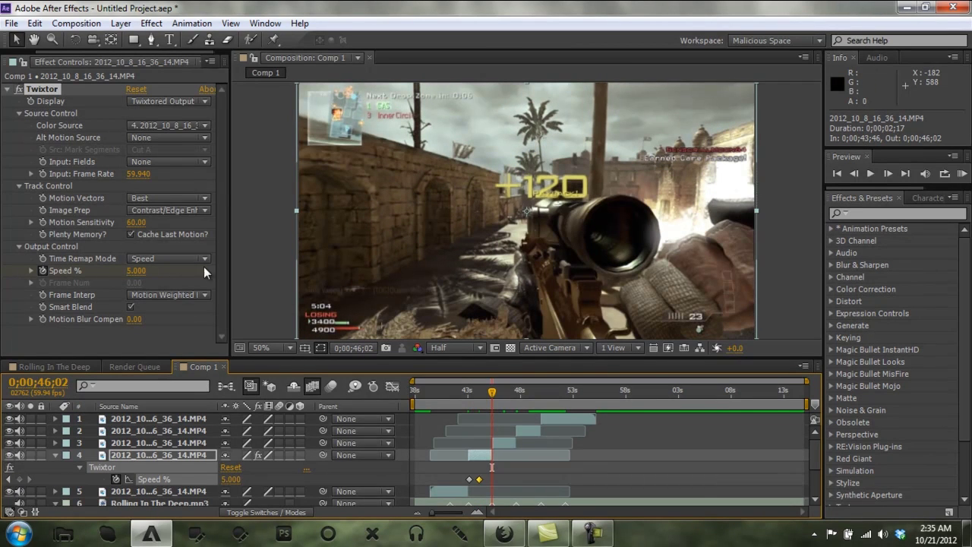
{"action": "left_click", "coordinate": [137, 270]}
{"action": "type", "text": "155"}
{"action": "key", "text": "Return"}
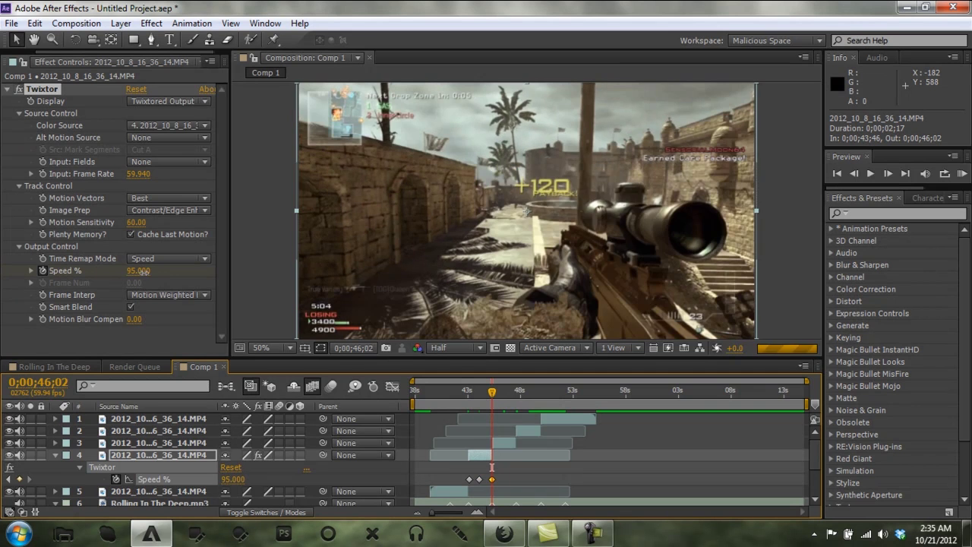
{"action": "left_click_drag", "start_coordinate": [141, 271], "coordinate": [156, 272]}
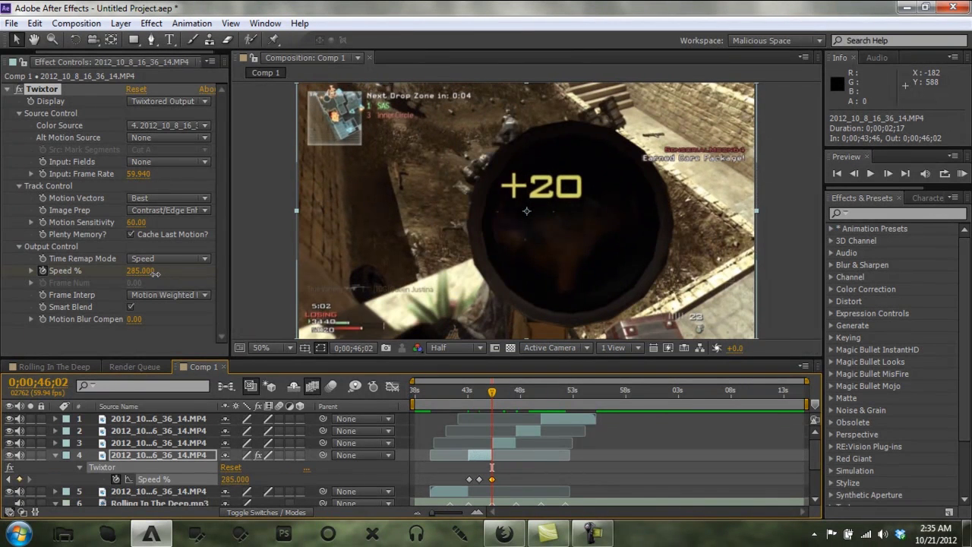
- Apply Easy Ease to the two selected Speed % keyframes and collapse the layer
{"action": "left_click_drag", "start_coordinate": [458, 471], "coordinate": [493, 481]}
{"action": "right_click", "coordinate": [493, 481]}
{"action": "mouse_move", "coordinate": [554, 470]}
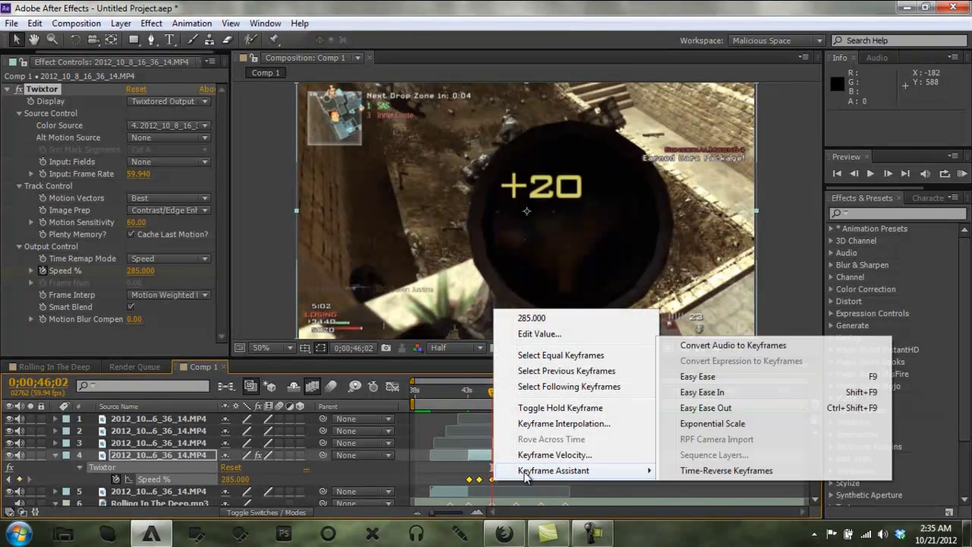
{"action": "left_click", "coordinate": [723, 381]}
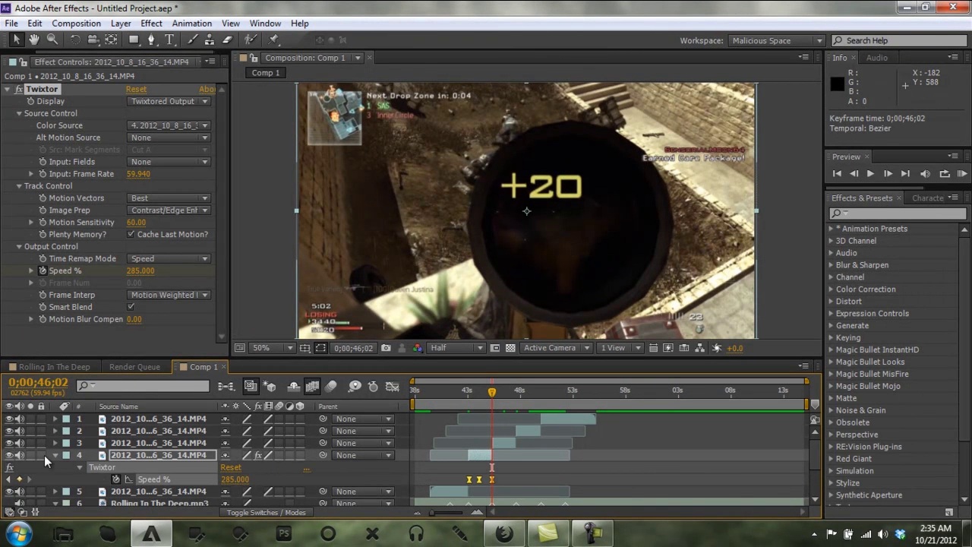
{"action": "left_click", "coordinate": [55, 456]}
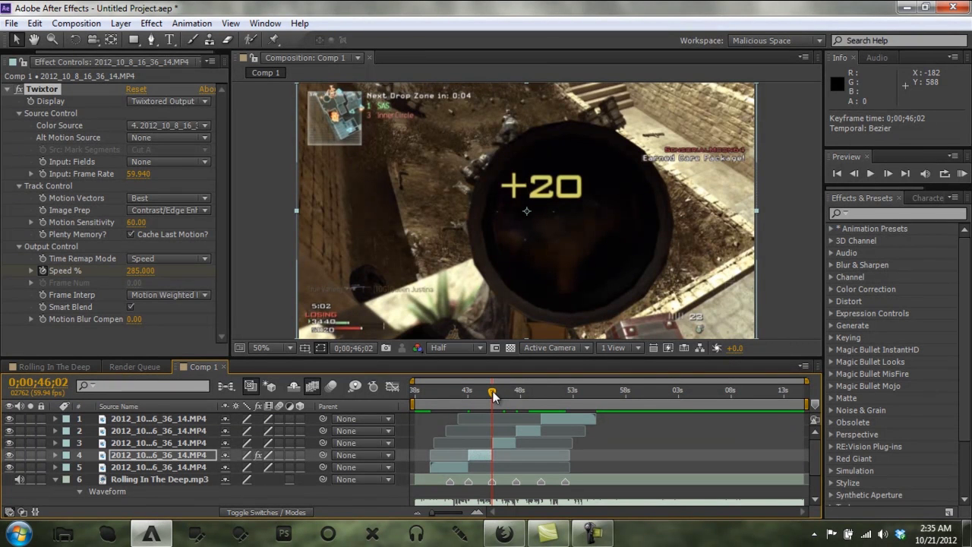
- Apply Twixtor to the third clip at its kill, with a 59.94 input frame rate
{"action": "left_click", "coordinate": [197, 443]}
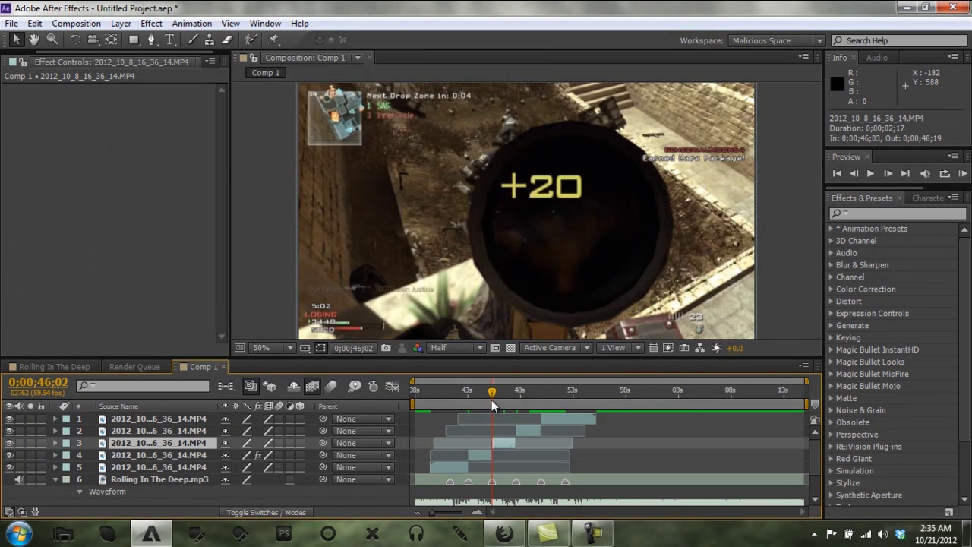
{"action": "left_click_drag", "start_coordinate": [493, 392], "coordinate": [496, 391]}
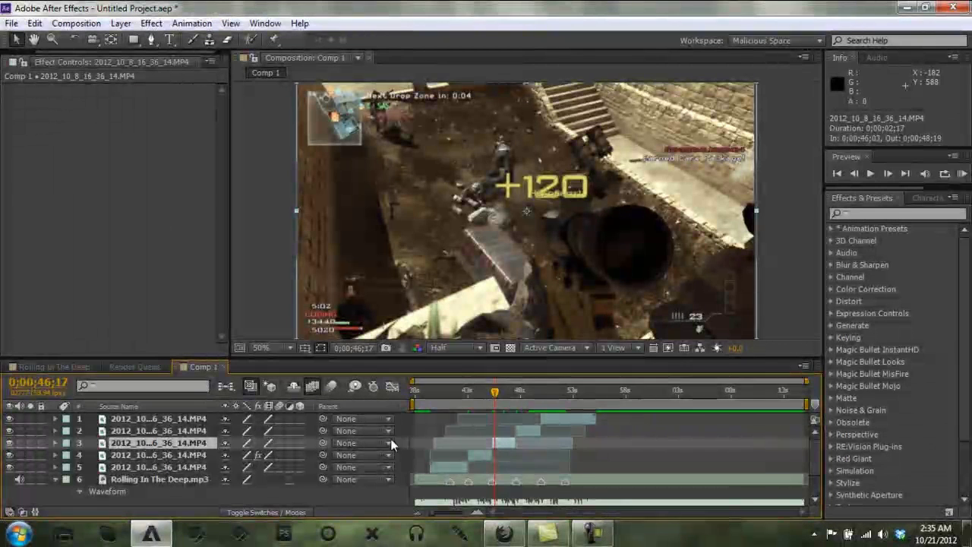
{"action": "key", "text": "ctrl+alt+shift+e"}
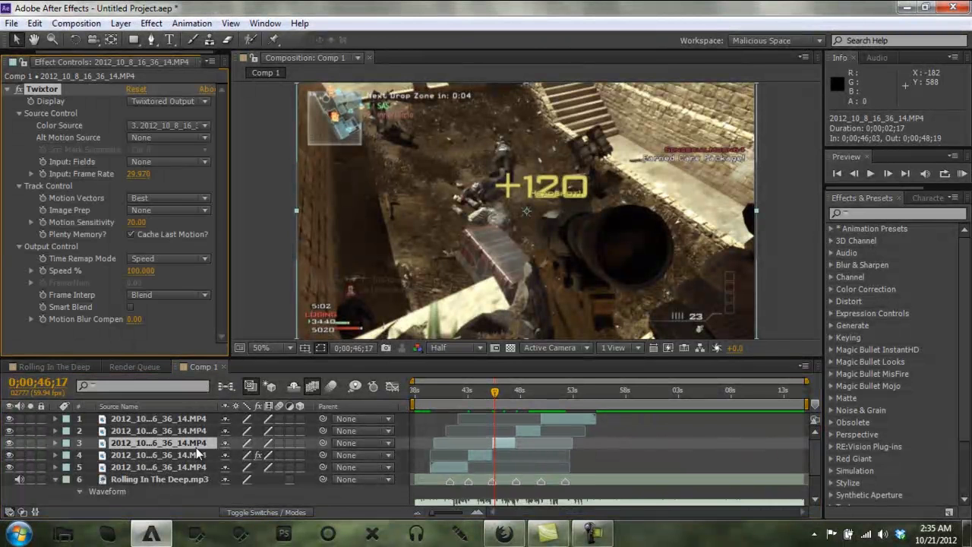
{"action": "left_click", "coordinate": [139, 174]}
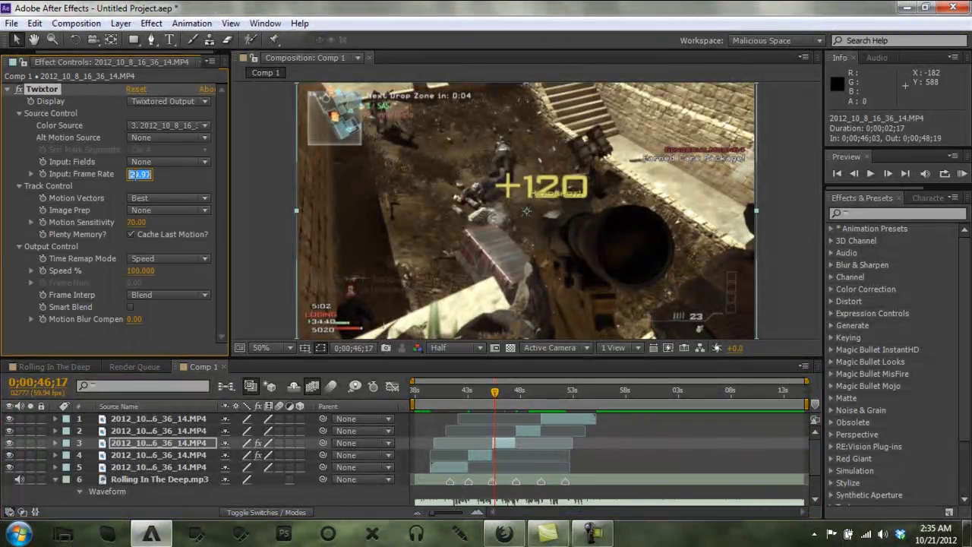
{"action": "type", "text": "59.94"}
{"action": "key", "text": "Return"}
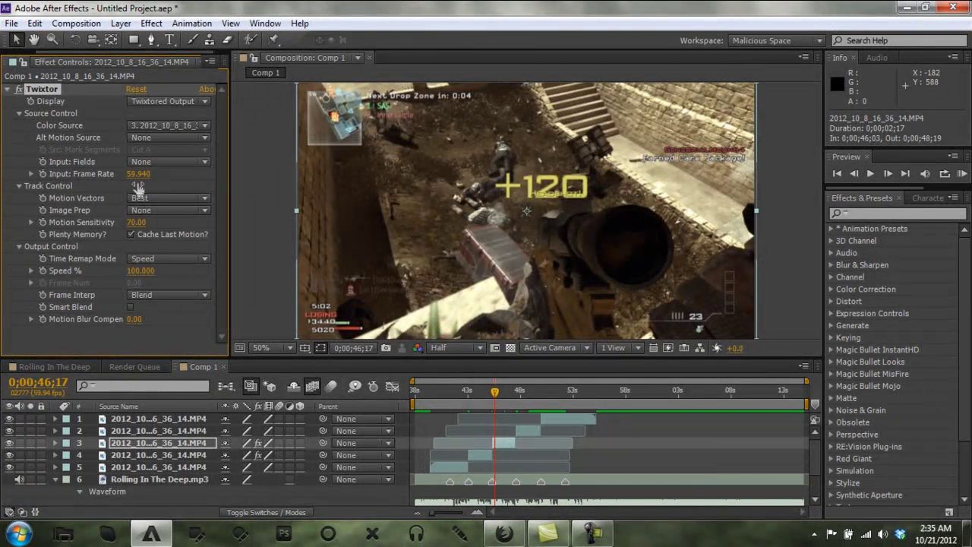
- Set motion sensitivity 60, Contrast/Edge Enhance image prep and Motion Weighted Blend interpolation
{"action": "left_click", "coordinate": [135, 223]}
{"action": "type", "text": "40"}
{"action": "key", "text": "Return"}
{"action": "left_click", "coordinate": [152, 211]}
{"action": "left_click", "coordinate": [186, 241]}
{"action": "left_click", "coordinate": [156, 295]}
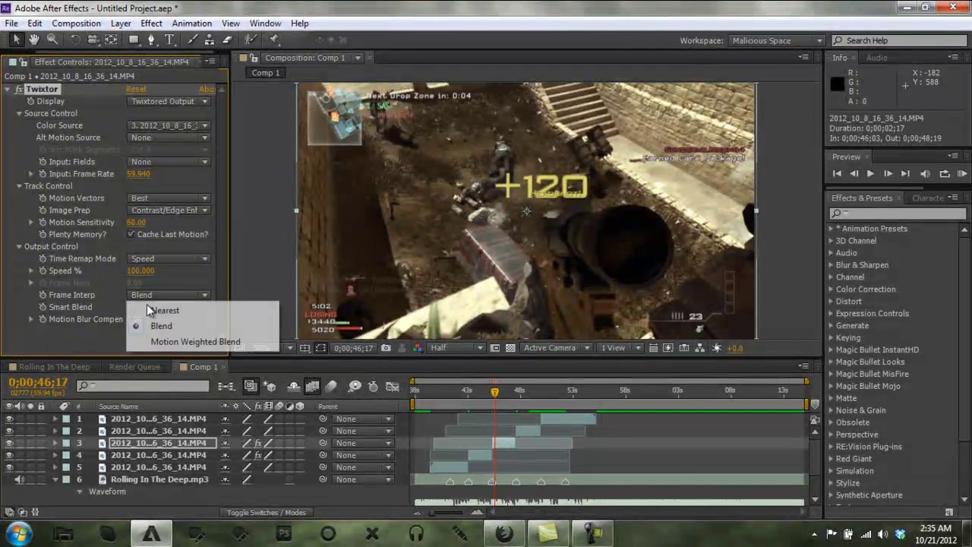
{"action": "left_click", "coordinate": [154, 342]}
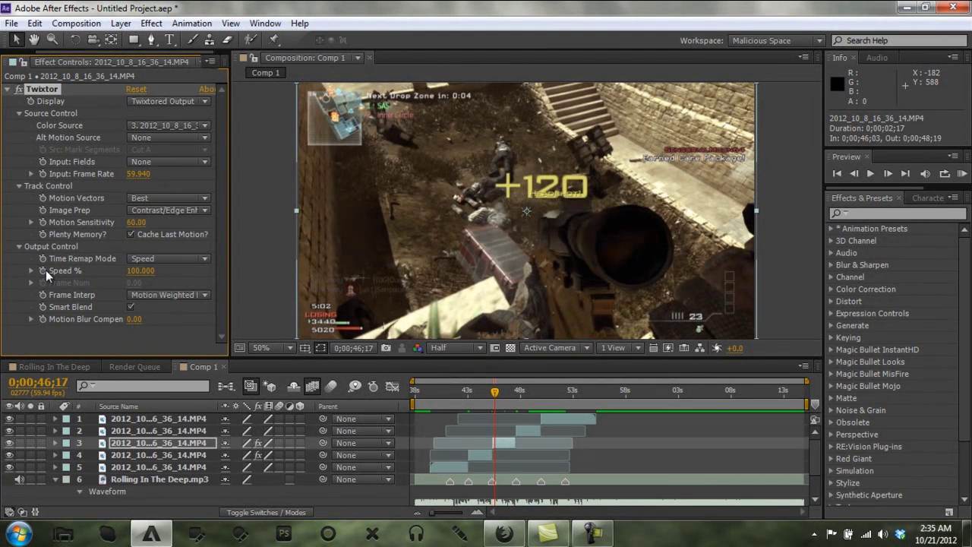
- One frame after the kill at 46;18, keyframe Twixtor Speed % at 5
{"action": "left_click", "coordinate": [885, 176]}
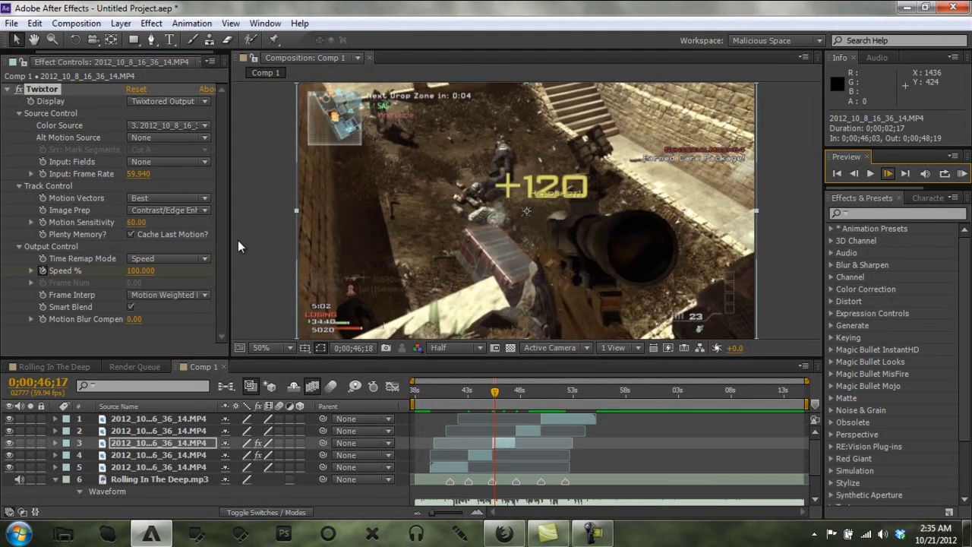
{"action": "left_click", "coordinate": [140, 270]}
{"action": "type", "text": "50"}
{"action": "key", "text": "Return"}
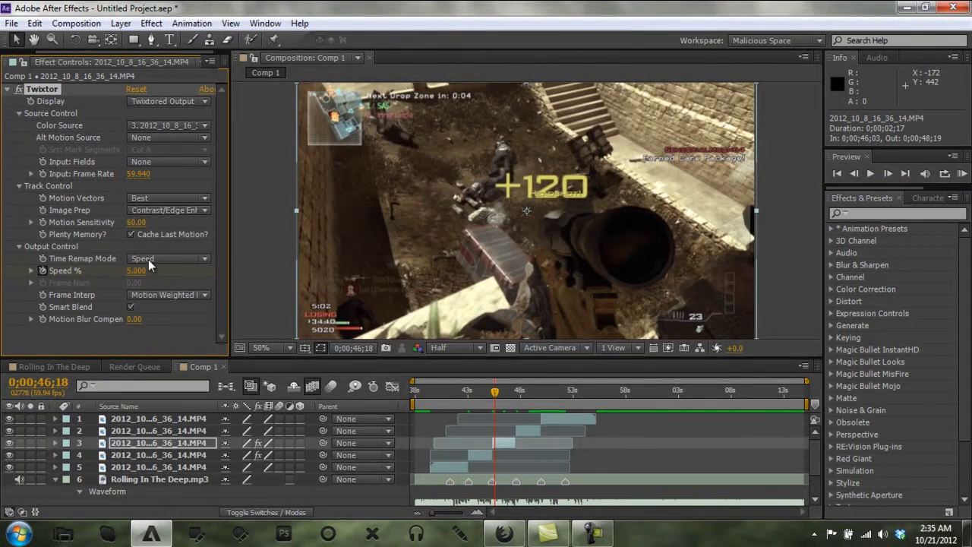
{"action": "key", "text": "u"}
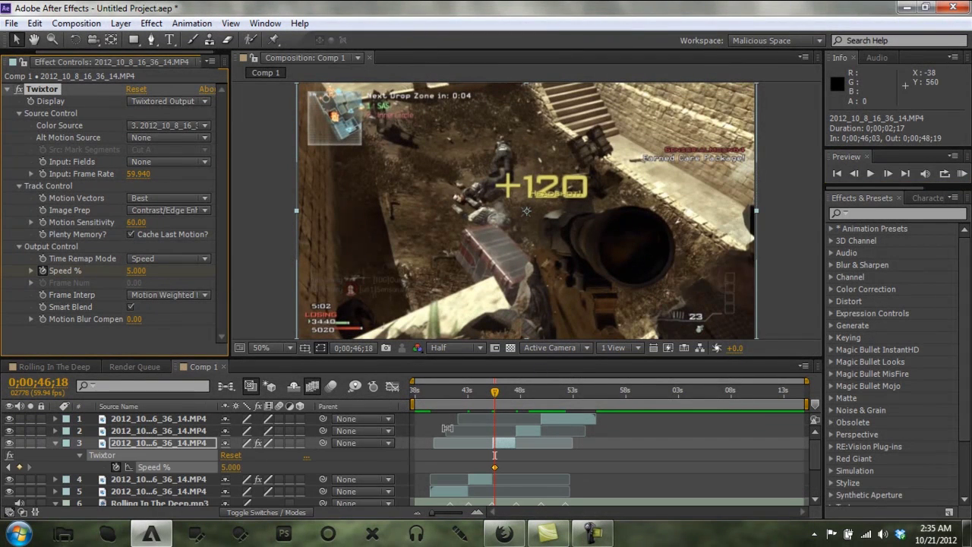
- Add a Speed % keyframe at 47;06, then raise Speed % at 48;19
{"action": "left_click", "coordinate": [504, 397]}
{"action": "left_click", "coordinate": [504, 402]}
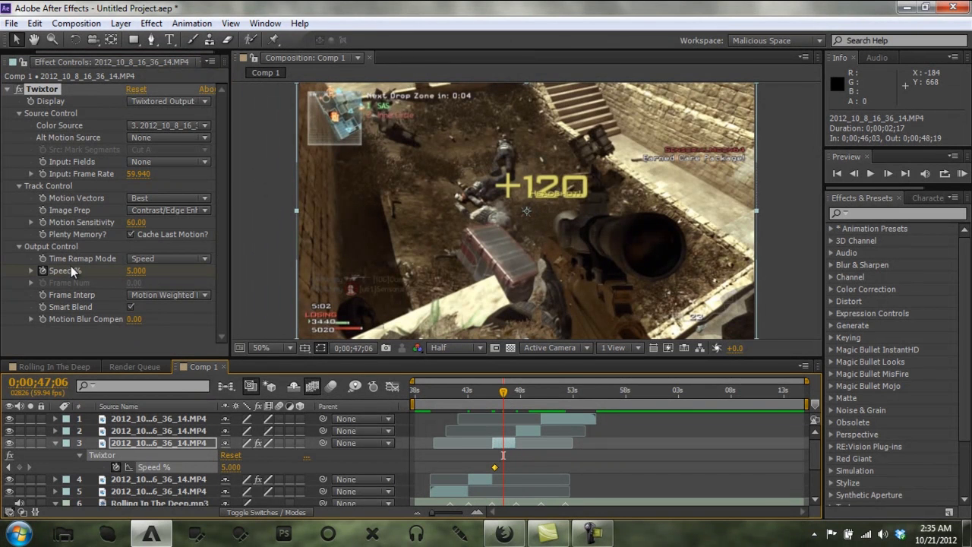
{"action": "left_click", "coordinate": [21, 467]}
{"action": "left_click_drag", "start_coordinate": [504, 393], "coordinate": [516, 394]}
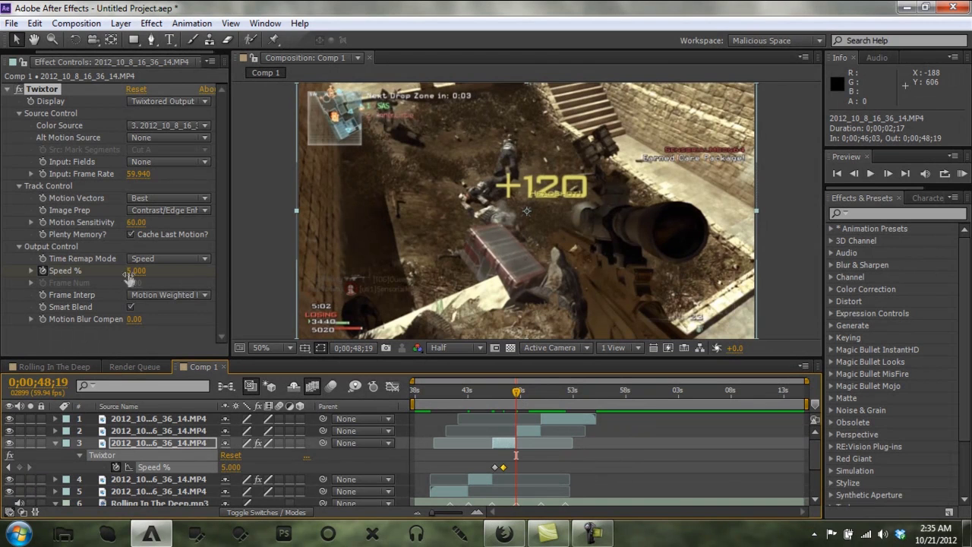
{"action": "left_click_drag", "start_coordinate": [129, 276], "coordinate": [135, 272]}
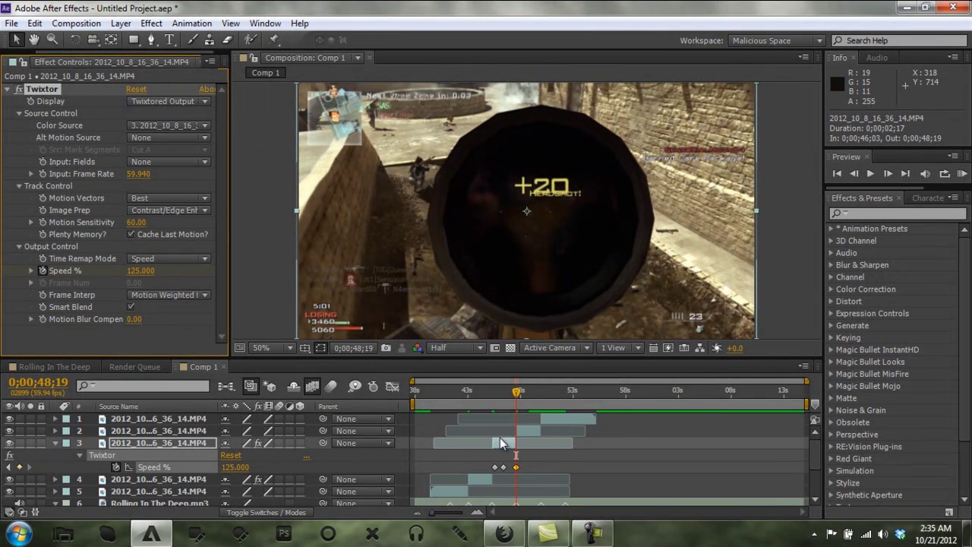
- Zoom the timeline to 46s–54s and shift the middle Speed % keyframe to 47;16
{"action": "left_click", "coordinate": [479, 514]}
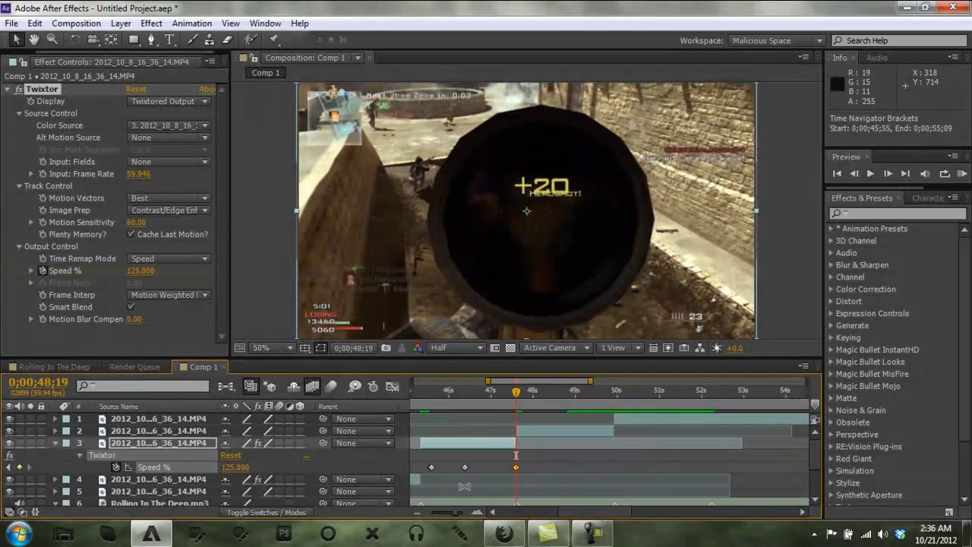
{"action": "left_click_drag", "start_coordinate": [465, 468], "coordinate": [471, 467]}
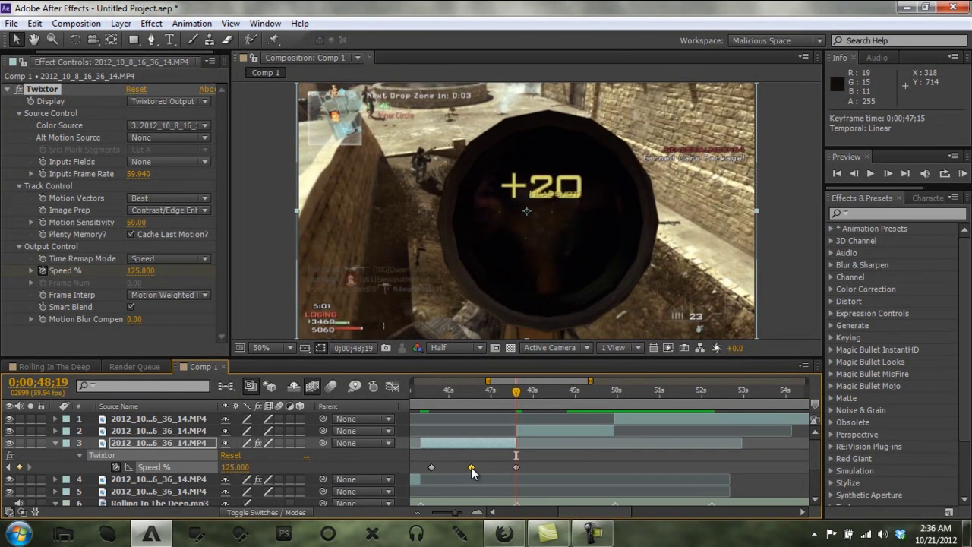
{"action": "left_click_drag", "start_coordinate": [471, 467], "coordinate": [472, 468]}
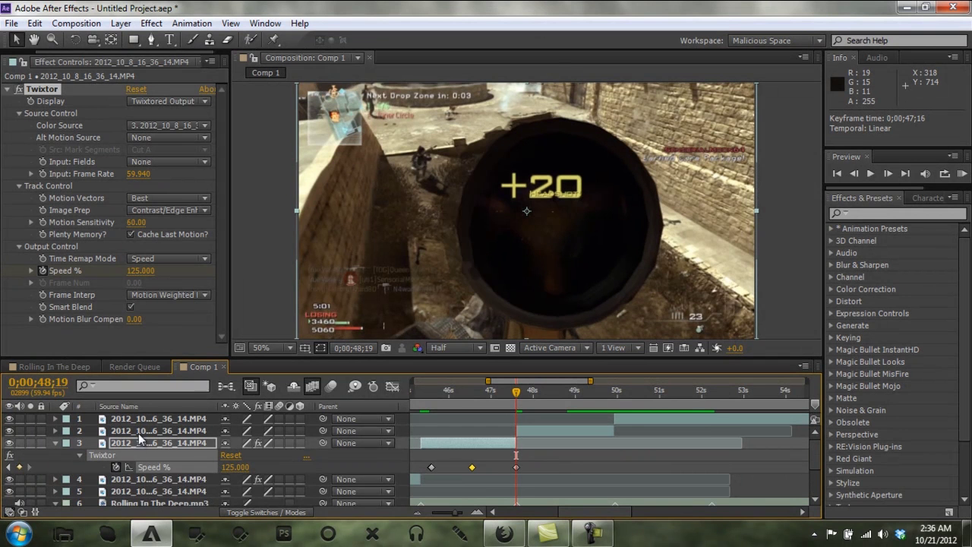
- Set Speed % to 145 at 48;19 and scrub to preview the ramp
{"action": "left_click", "coordinate": [233, 467]}
{"action": "type", "text": "145"}
{"action": "key", "text": "Return"}
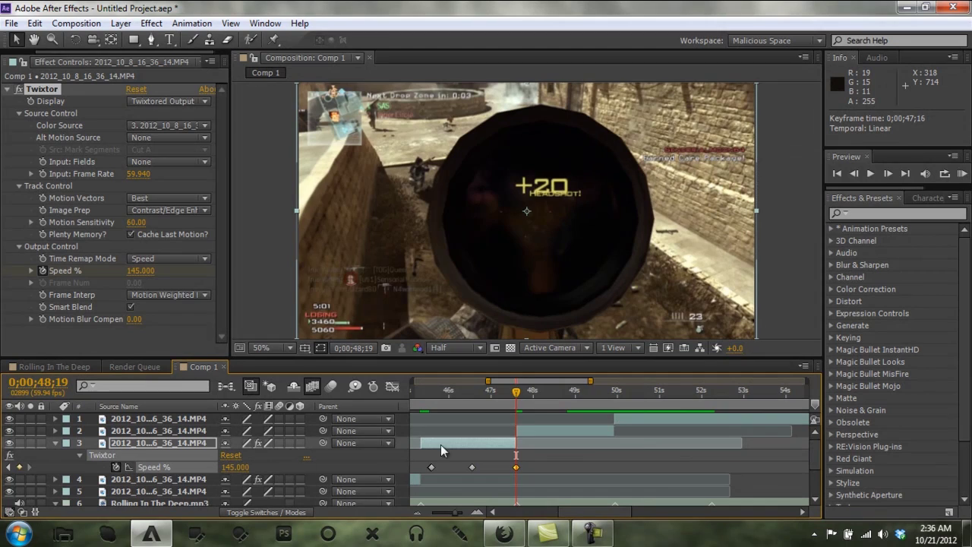
{"action": "mouse_move", "coordinate": [516, 400]}
{"action": "left_mouse_down"}
{"action": "mouse_move", "coordinate": [530, 405]}
{"action": "mouse_move", "coordinate": [522, 401]}
{"action": "left_mouse_up"}
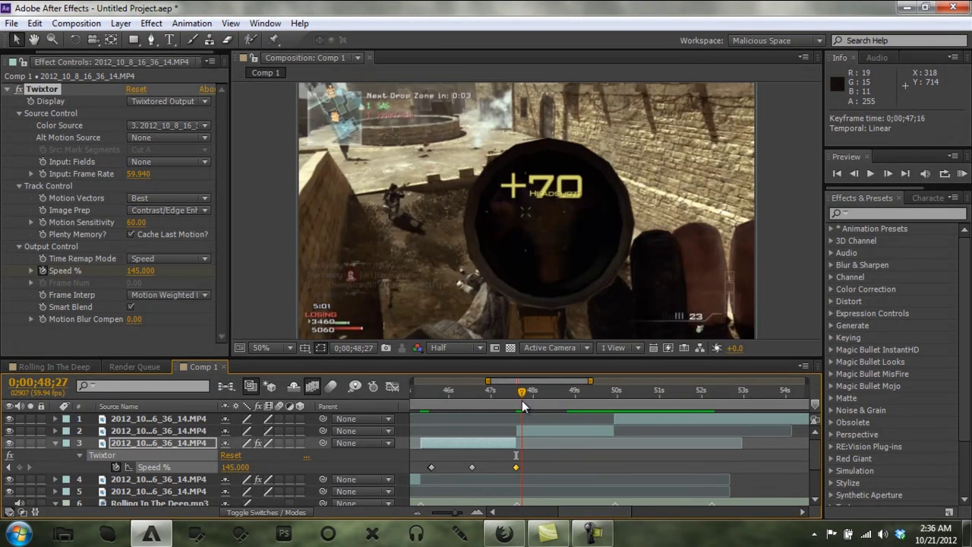
- Apply Twixtor to the second clip with 59.94 input frame rate and sensitivity 60
{"action": "left_click", "coordinate": [144, 430]}
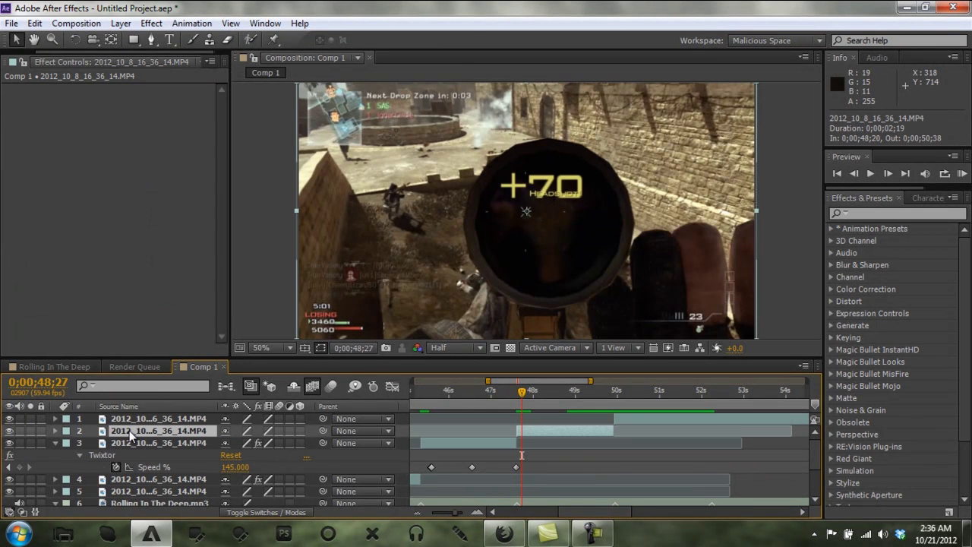
{"action": "key", "text": "ctrl+alt+shift+e"}
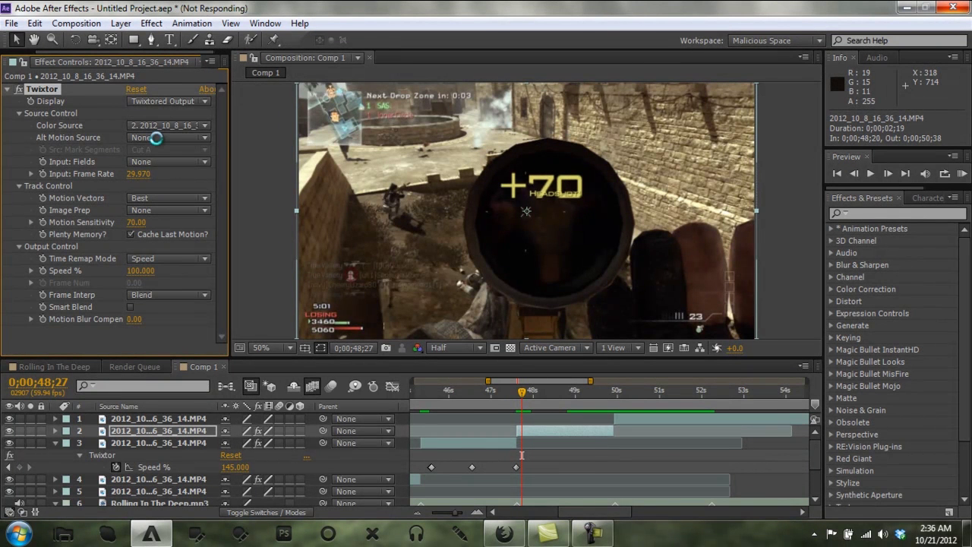
{"action": "left_click", "coordinate": [139, 174]}
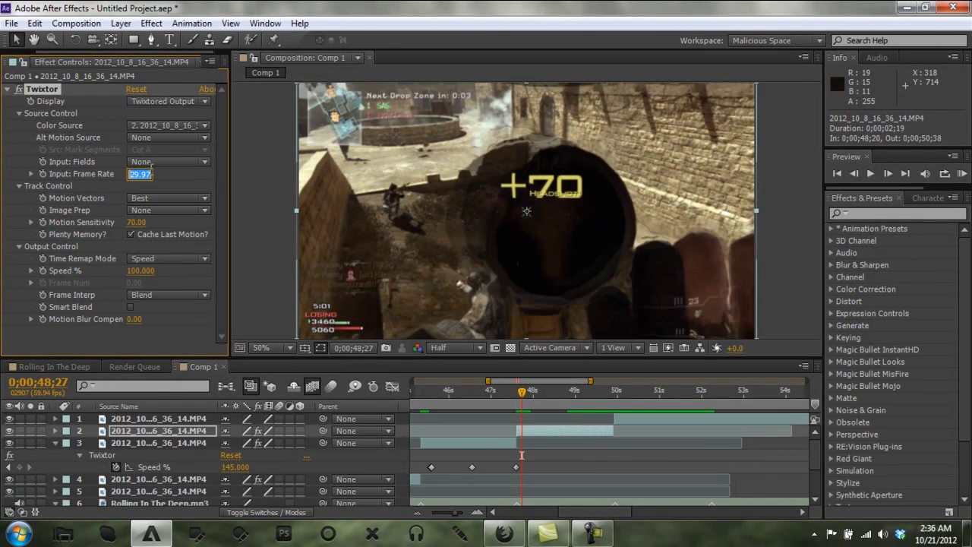
{"action": "type", "text": "59.94"}
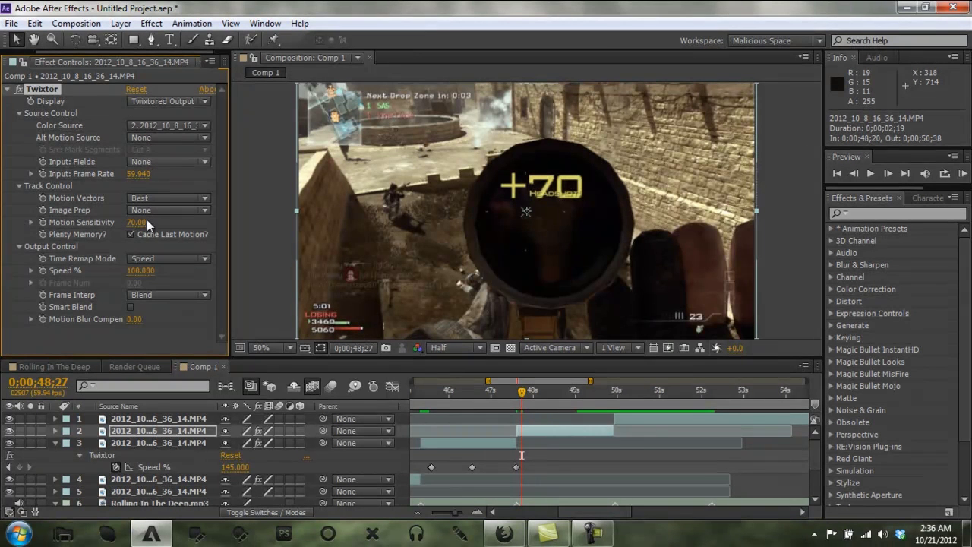
{"action": "left_click", "coordinate": [138, 221]}
{"action": "type", "text": "60"}
{"action": "key", "text": "Return"}
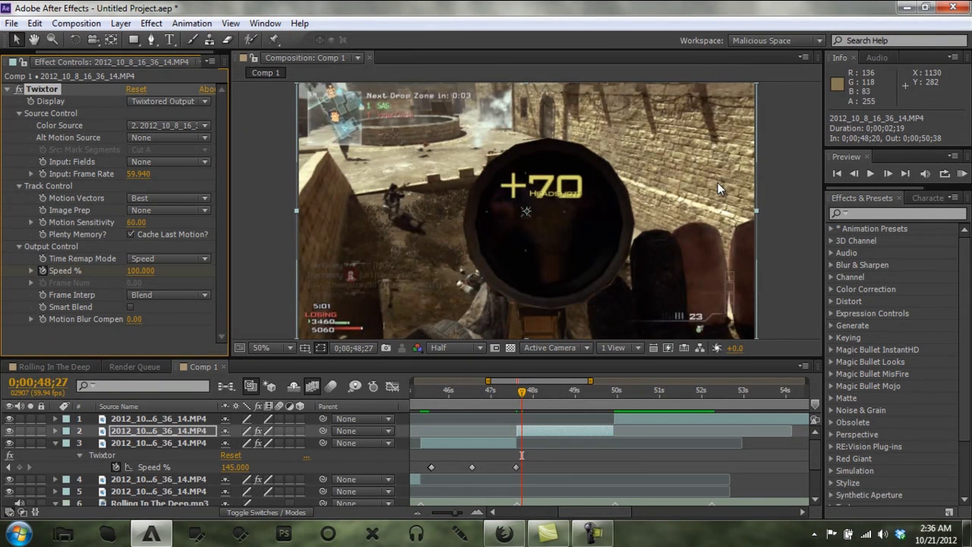
- One frame later at 48;28, keyframe Speed % at 5
{"action": "left_click", "coordinate": [888, 173]}
{"action": "left_click", "coordinate": [140, 271]}
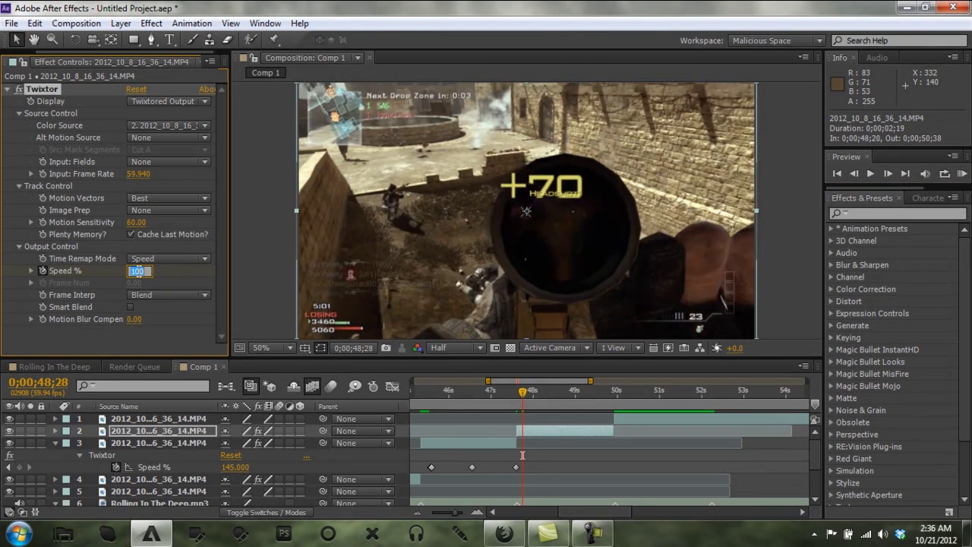
{"action": "type", "text": "5"}
{"action": "key", "text": "Return"}
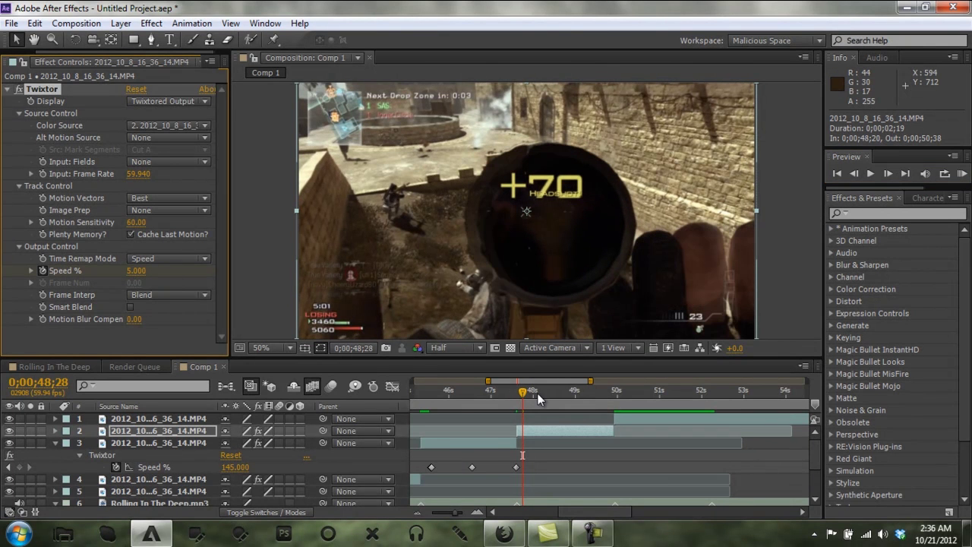
- Add a Speed % keyframe on layer 2 at 49;26
{"action": "key", "text": "u"}
{"action": "left_click_drag", "start_coordinate": [586, 392], "coordinate": [565, 395]}
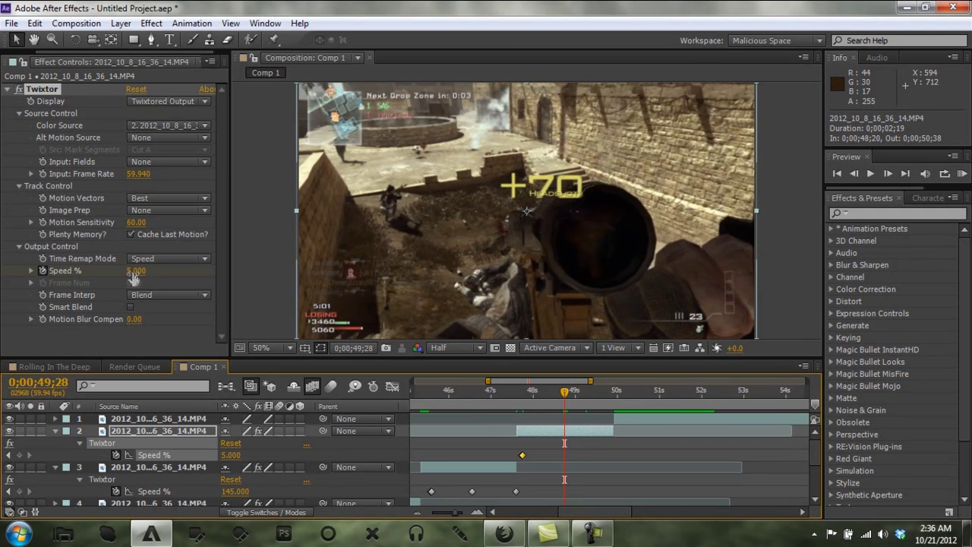
{"action": "right_click", "coordinate": [99, 273]}
{"action": "left_click", "coordinate": [140, 318]}
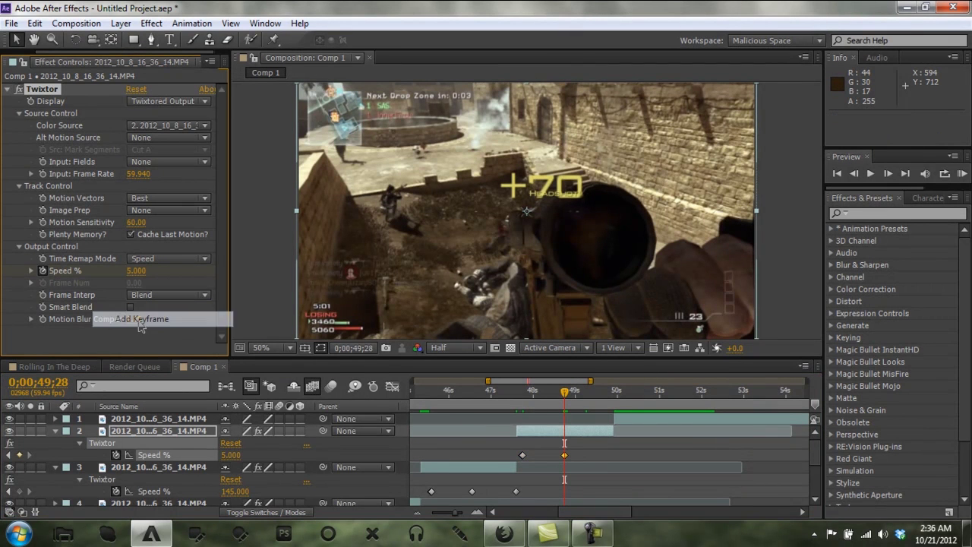
- Set layer 2's Speed % to 145 at 0;00;50;38
{"action": "left_click_drag", "start_coordinate": [578, 395], "coordinate": [614, 395]}
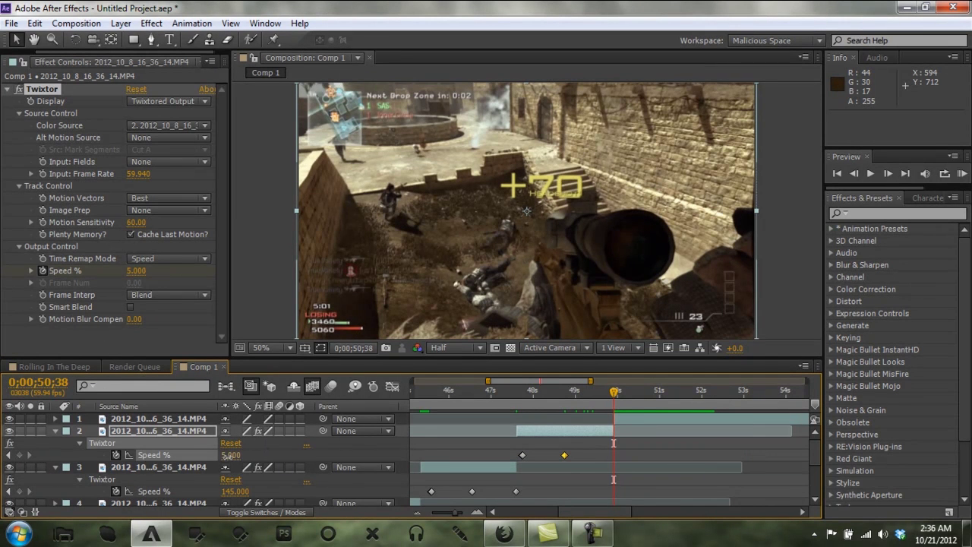
{"action": "left_click_drag", "start_coordinate": [228, 456], "coordinate": [234, 455]}
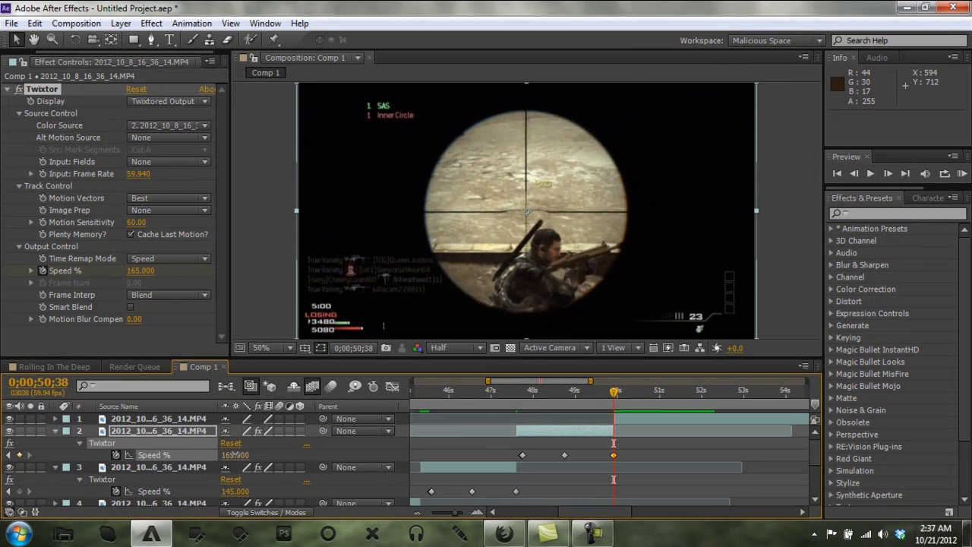
{"action": "left_click", "coordinate": [235, 455]}
{"action": "type", "text": "145"}
{"action": "key", "text": "Return"}
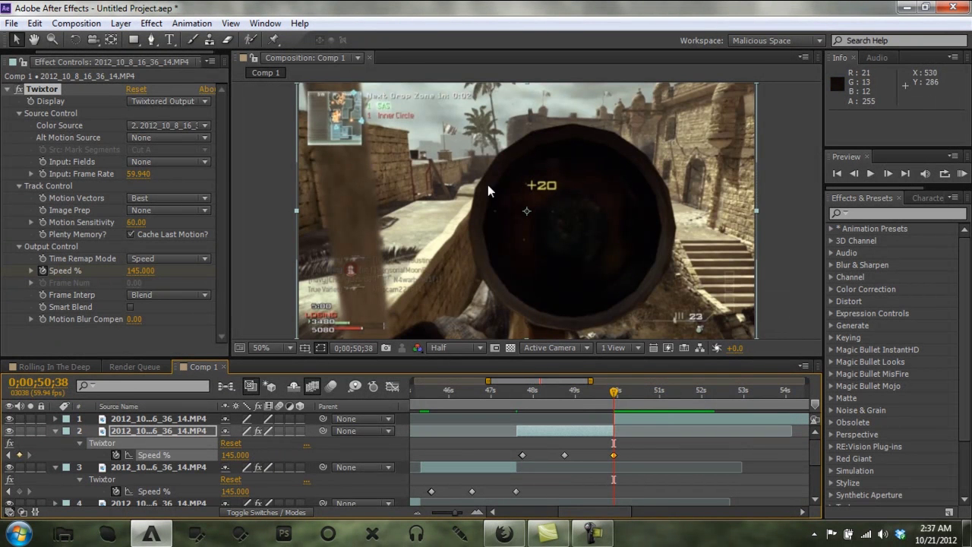
- Marquee-select the six Speed % keyframes on layers 2 and 3 and apply Easy Ease
{"action": "left_click", "coordinate": [418, 517]}
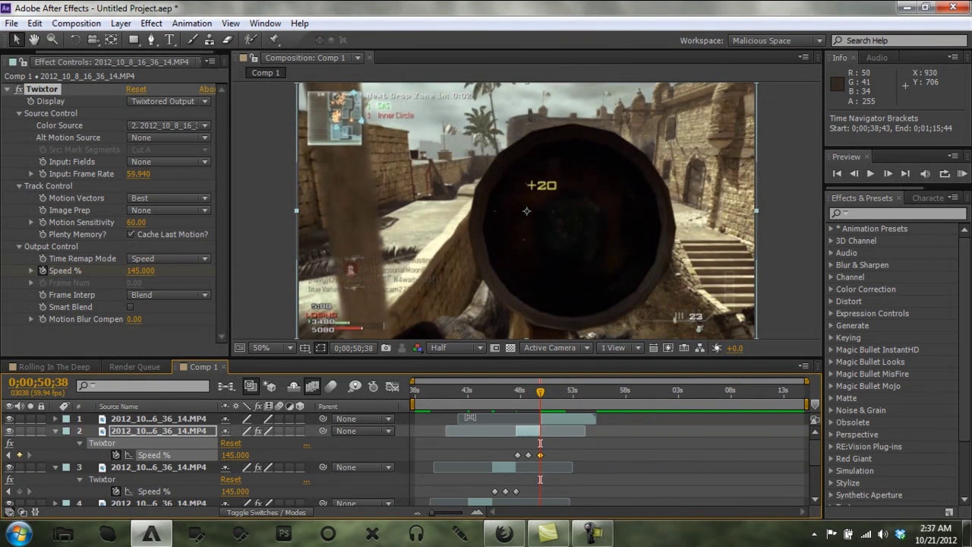
{"action": "key", "text": "grave"}
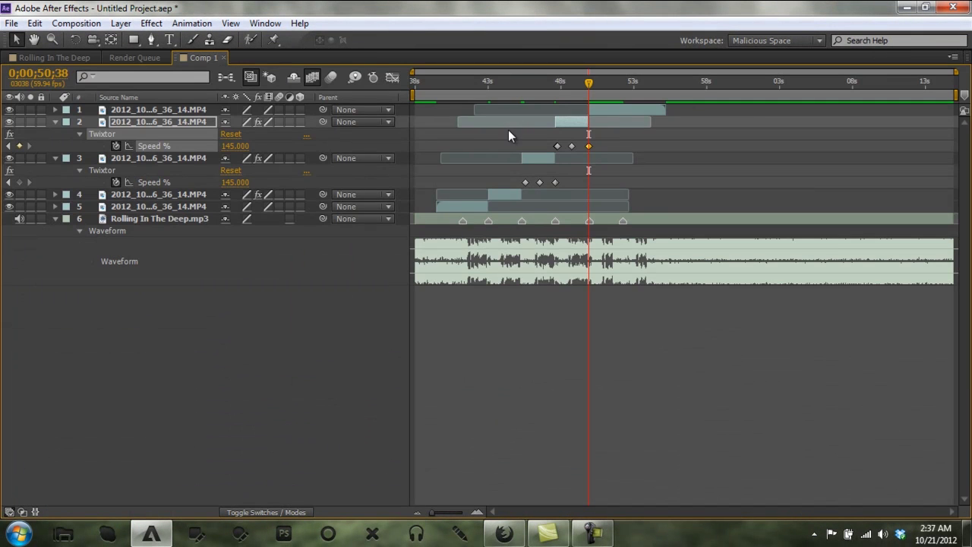
{"action": "left_click_drag", "start_coordinate": [508, 130], "coordinate": [599, 186]}
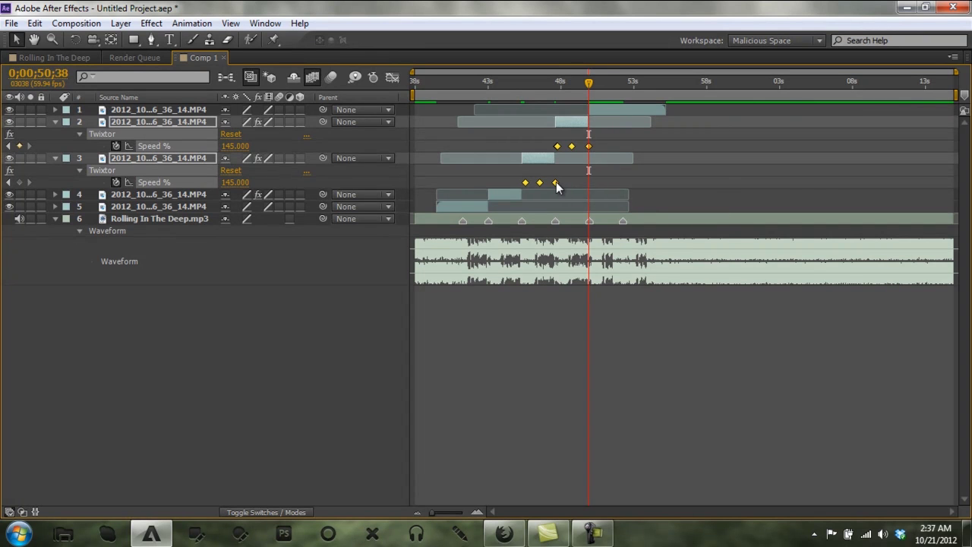
{"action": "right_click", "coordinate": [556, 182]}
{"action": "mouse_move", "coordinate": [600, 346]}
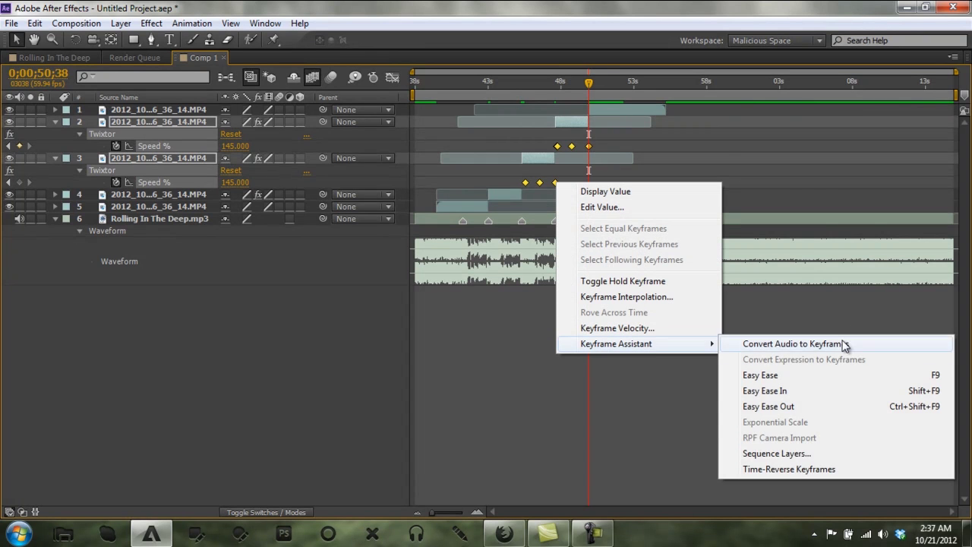
{"action": "left_click", "coordinate": [791, 374]}
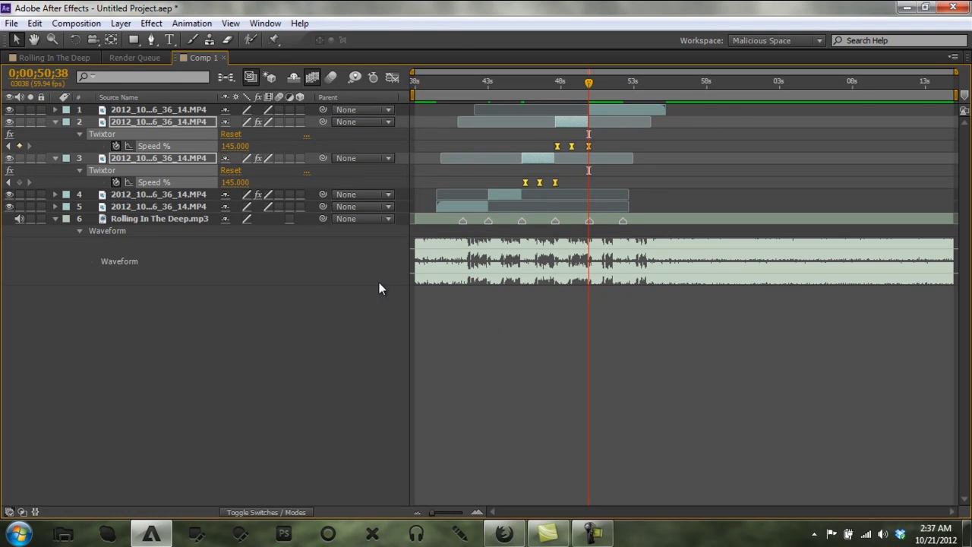
{"action": "key", "text": "grave"}
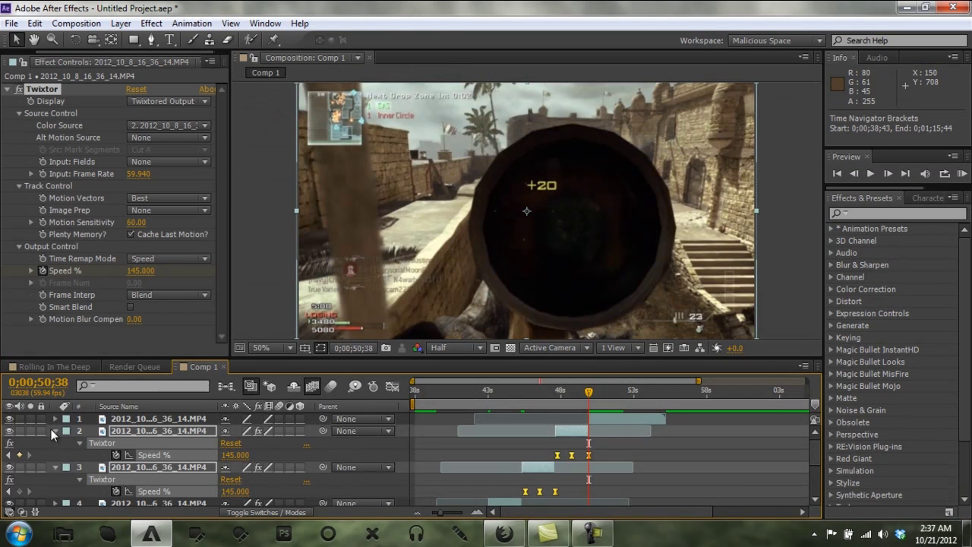
- Collapse layers 2 and 3, deselect them, and clear the timeline search field
{"action": "left_click", "coordinate": [54, 431]}
{"action": "left_click", "coordinate": [55, 443]}
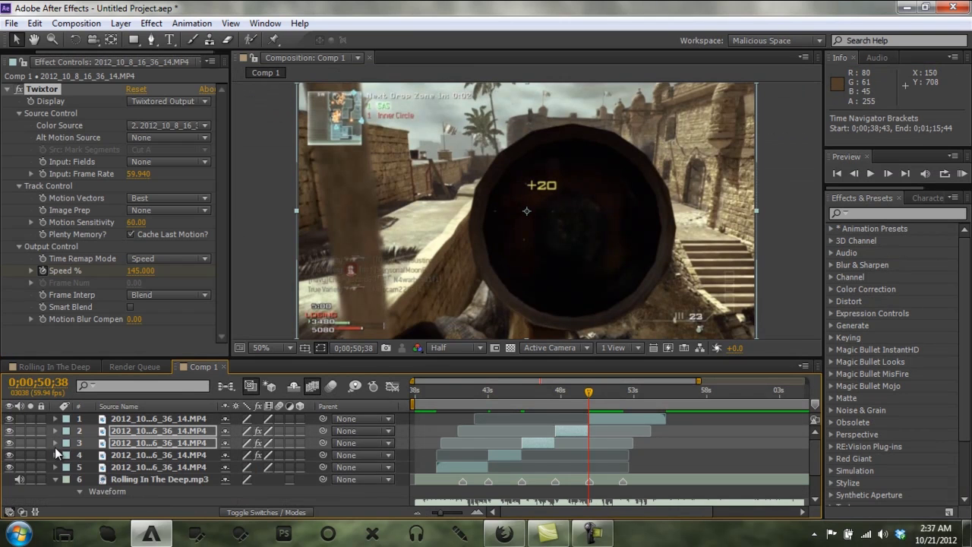
{"action": "left_click", "coordinate": [67, 492]}
{"action": "left_click", "coordinate": [130, 383]}
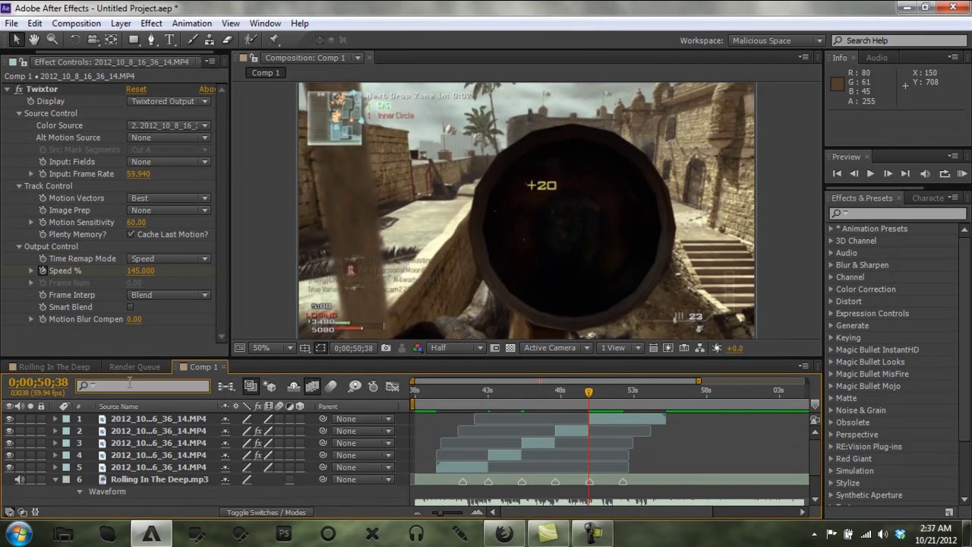
{"action": "left_click", "coordinate": [130, 383]}
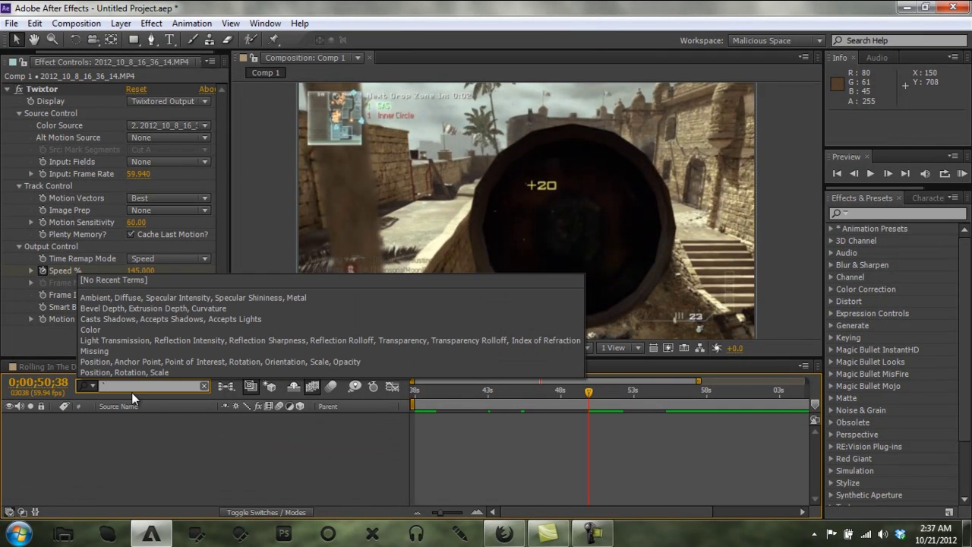
{"action": "key", "text": "BackSpace"}
{"action": "type", "text": "~"}
{"action": "key", "text": "BackSpace"}
{"action": "key", "text": "Escape"}
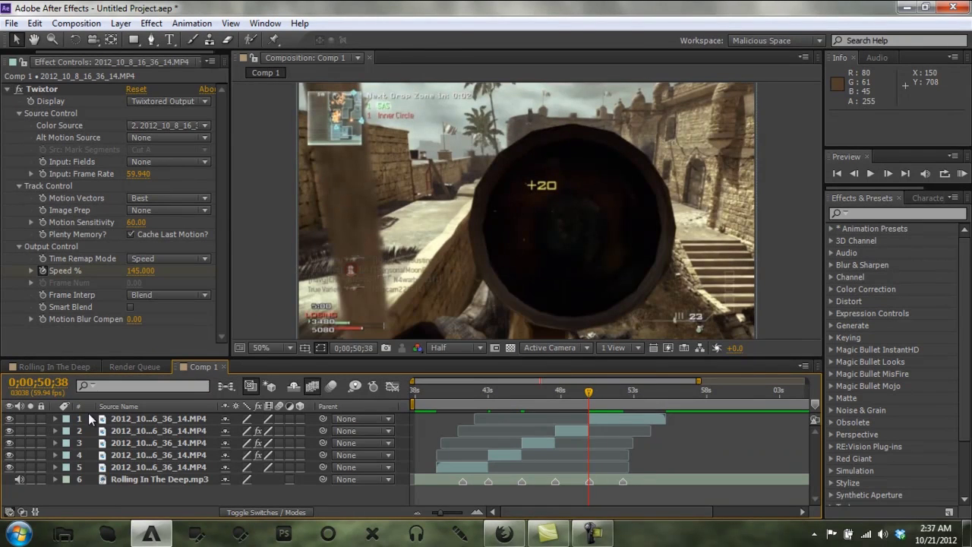
- Set the current time to 0;00;42;43
{"action": "left_click", "coordinate": [470, 392]}
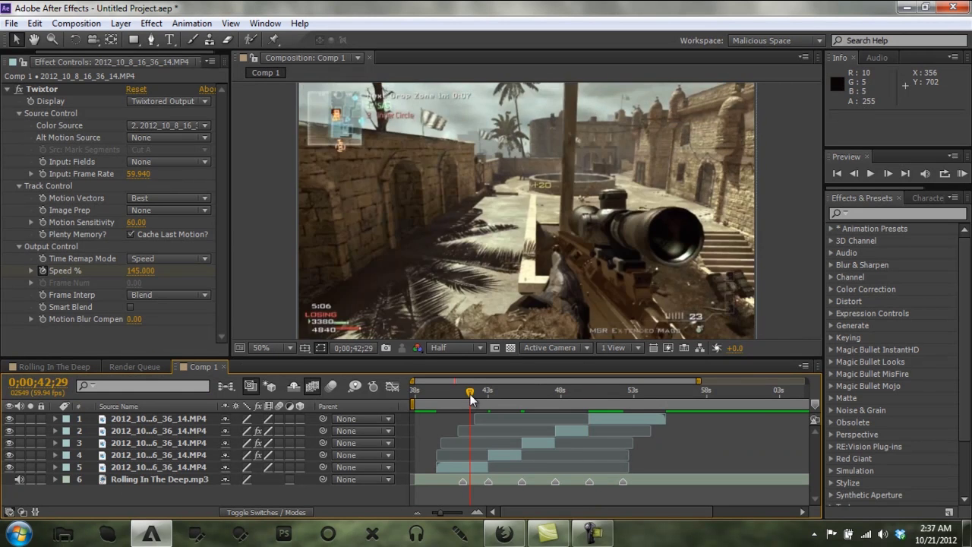
{"action": "left_click_drag", "start_coordinate": [470, 394], "coordinate": [499, 401]}
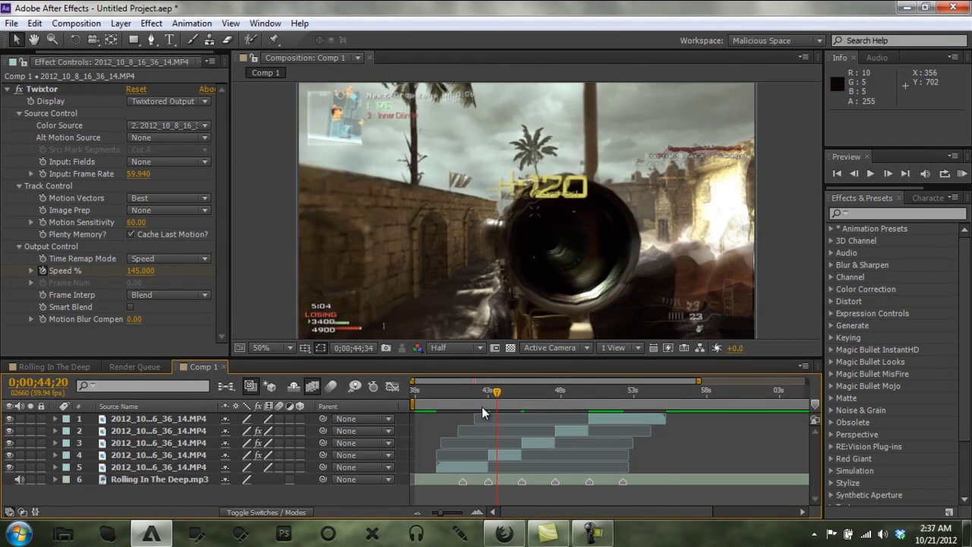
{"action": "left_click", "coordinate": [473, 407]}
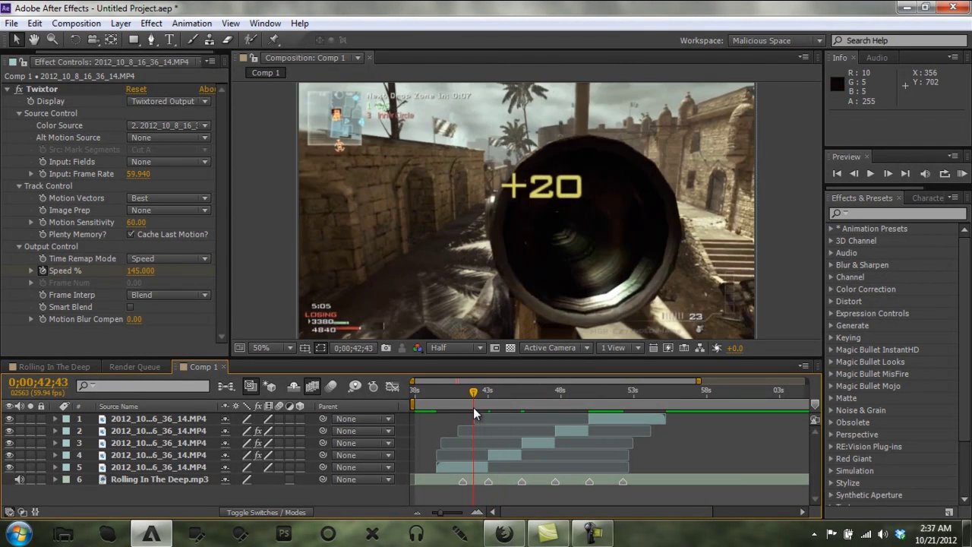
- Render the 1977-frame RAM preview, play it back, then stop playback
{"action": "left_click", "coordinate": [954, 173]}
{"action": "left_click", "coordinate": [591, 534]}
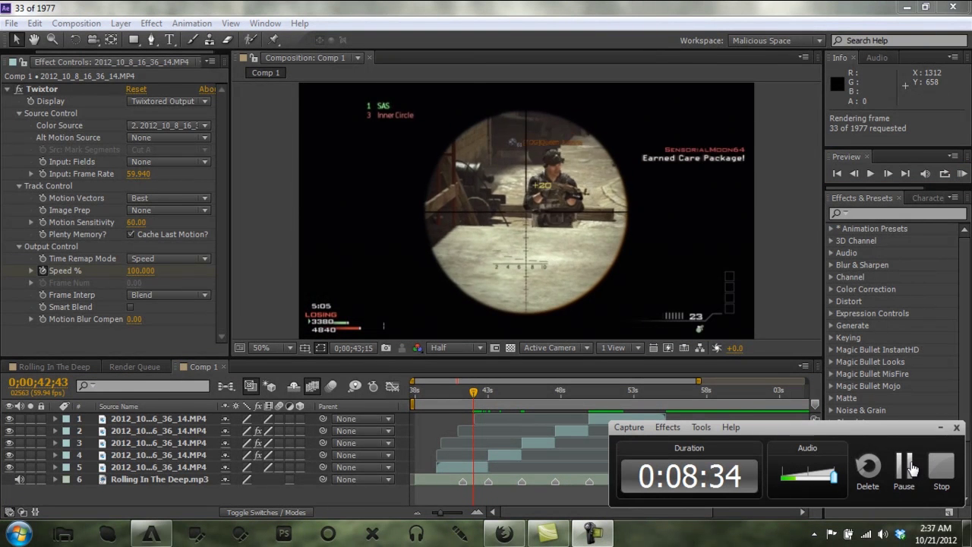
{"action": "left_click", "coordinate": [912, 469]}
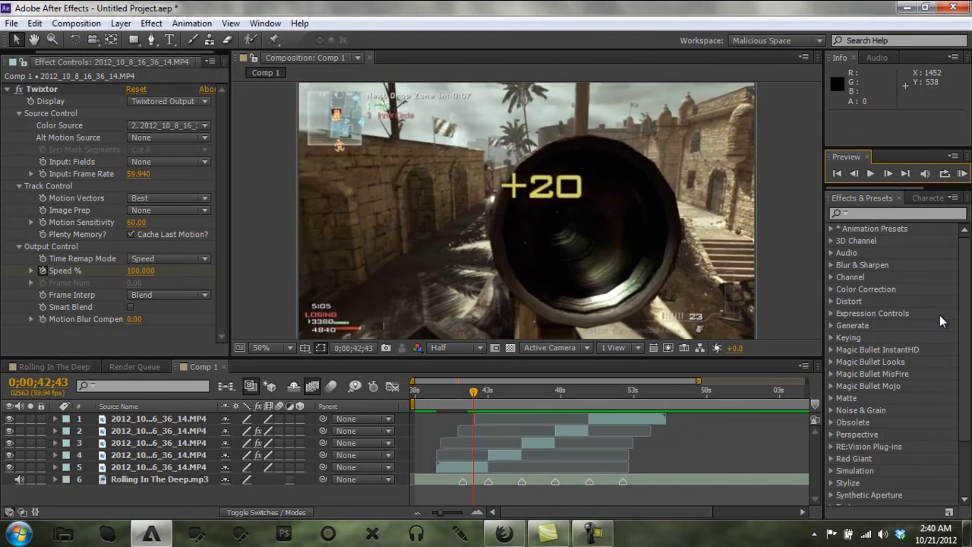
{"action": "left_click", "coordinate": [963, 174]}
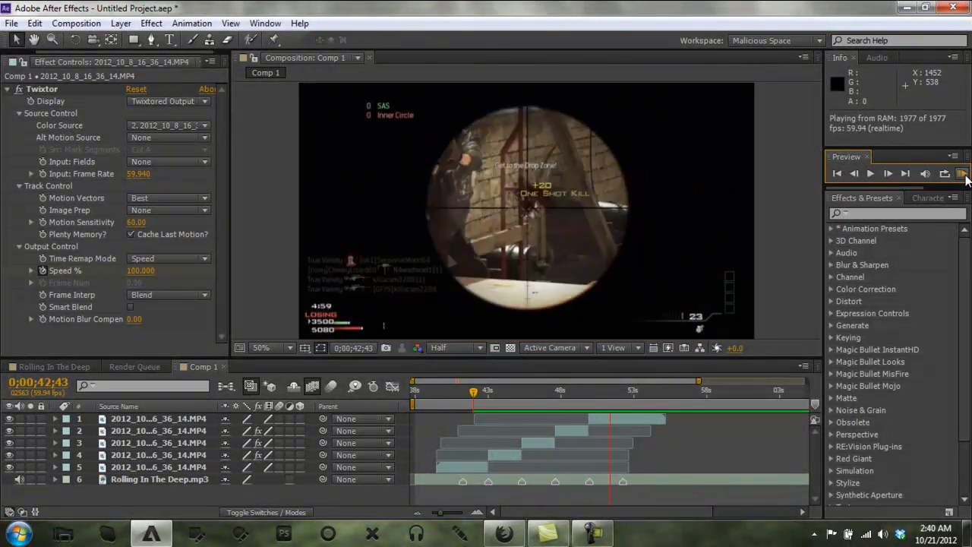
{"action": "left_click", "coordinate": [963, 173]}
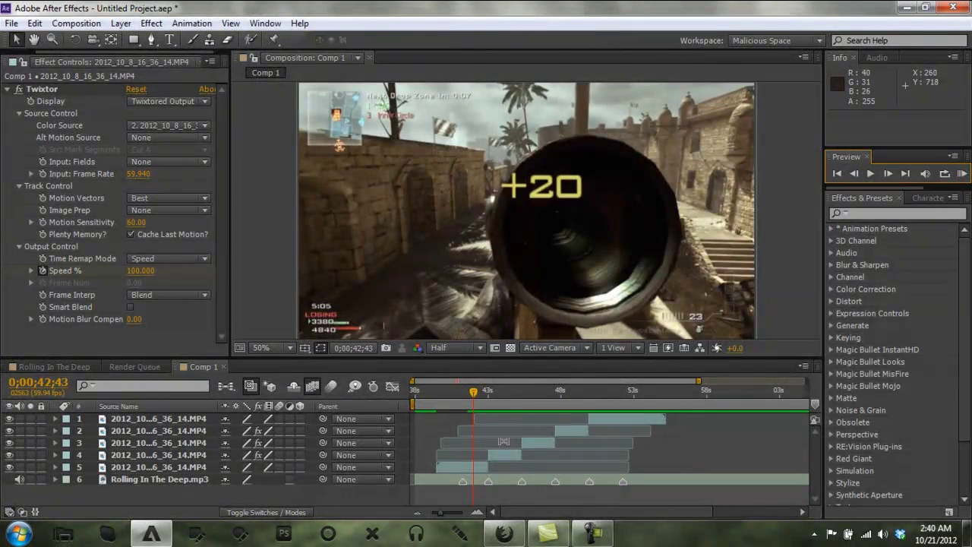
{"action": "left_click", "coordinate": [593, 534]}
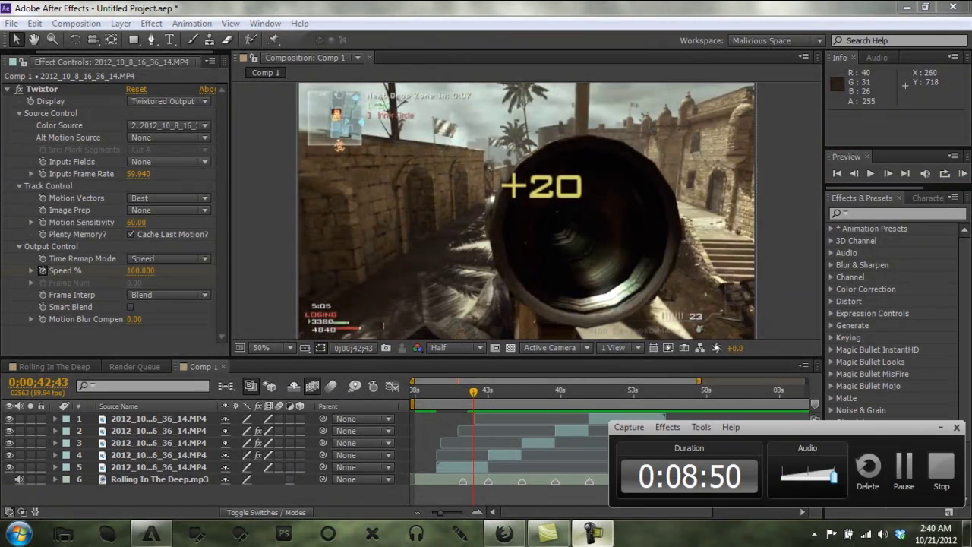
{"action": "left_click", "coordinate": [390, 490]}
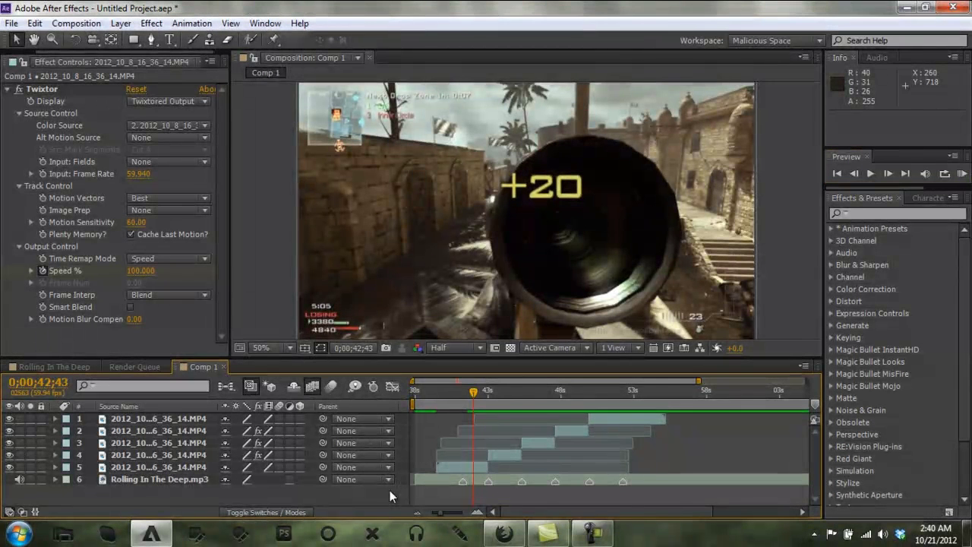
- Close After Effects, choosing Don't Save for Untitled Project.aep
{"action": "left_click", "coordinate": [954, 7]}
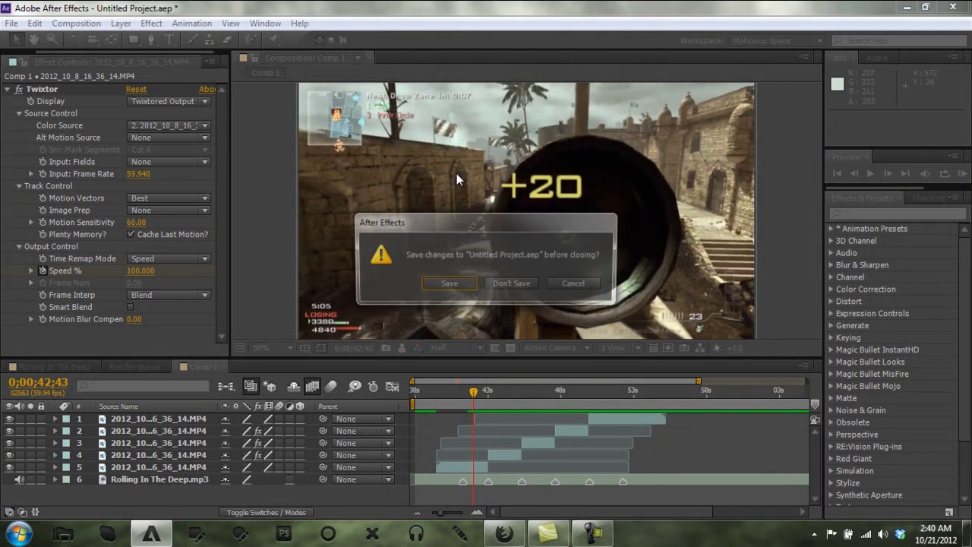
{"action": "left_click", "coordinate": [505, 284]}
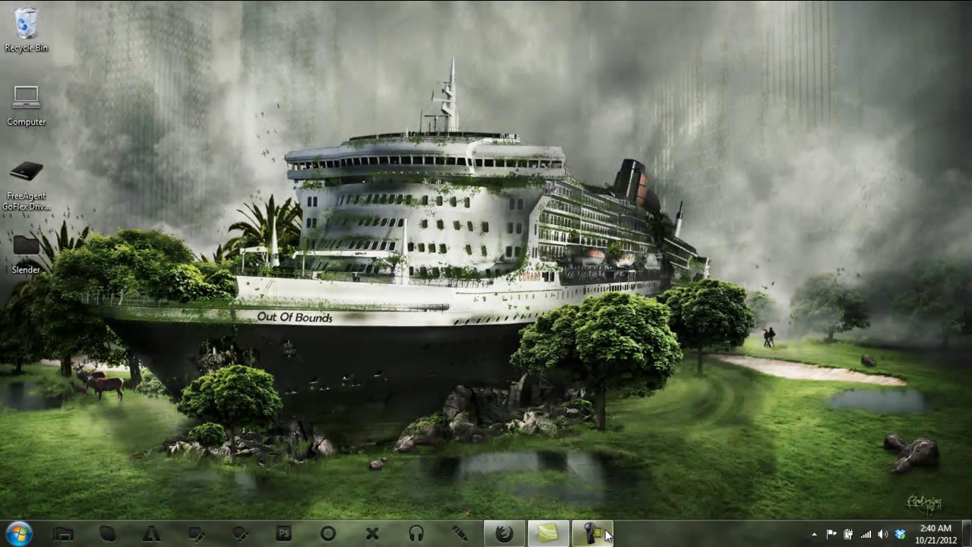
{"action": "left_click", "coordinate": [605, 536]}
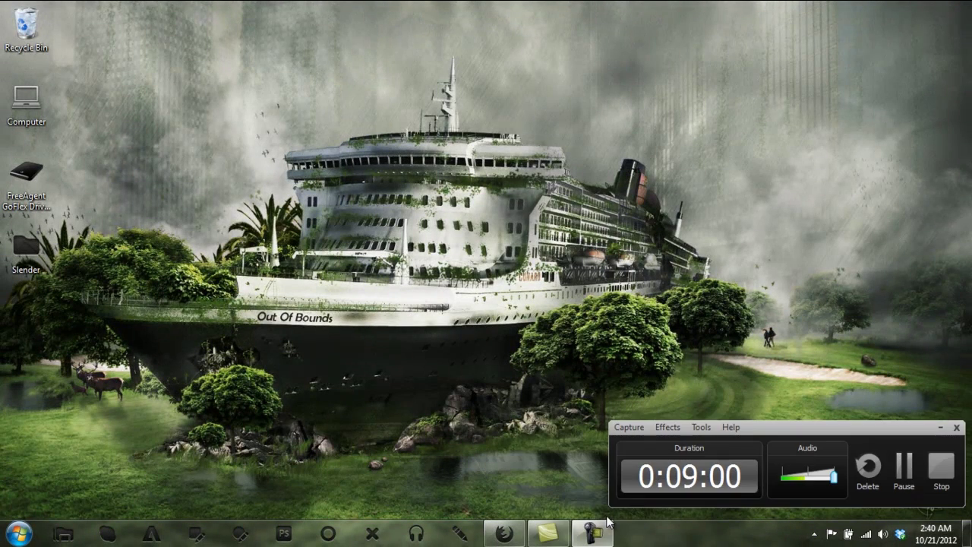